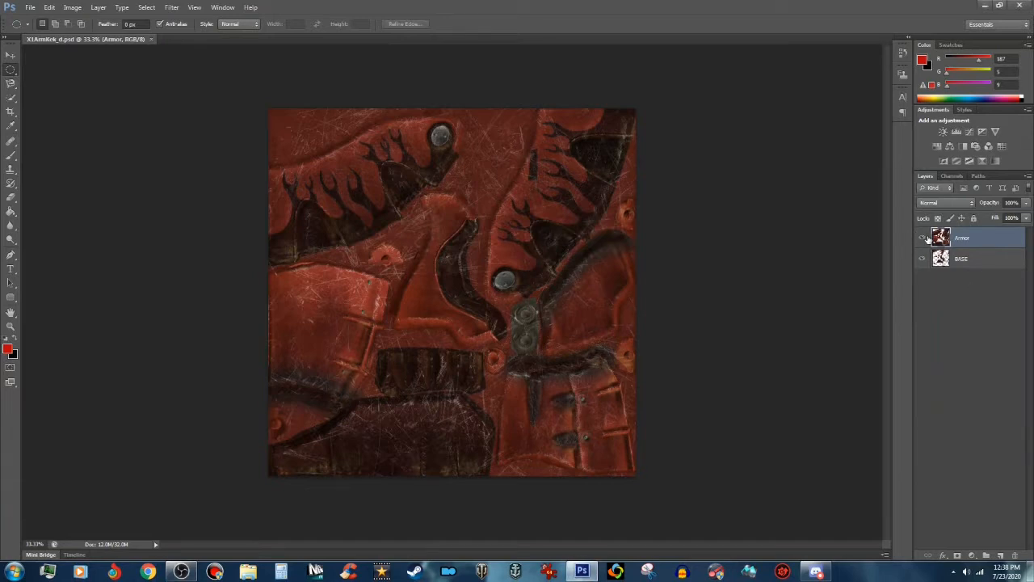
Step: Examine what the Armor and BASE layers each contain by hiding and showing them in turn
click(923, 238)
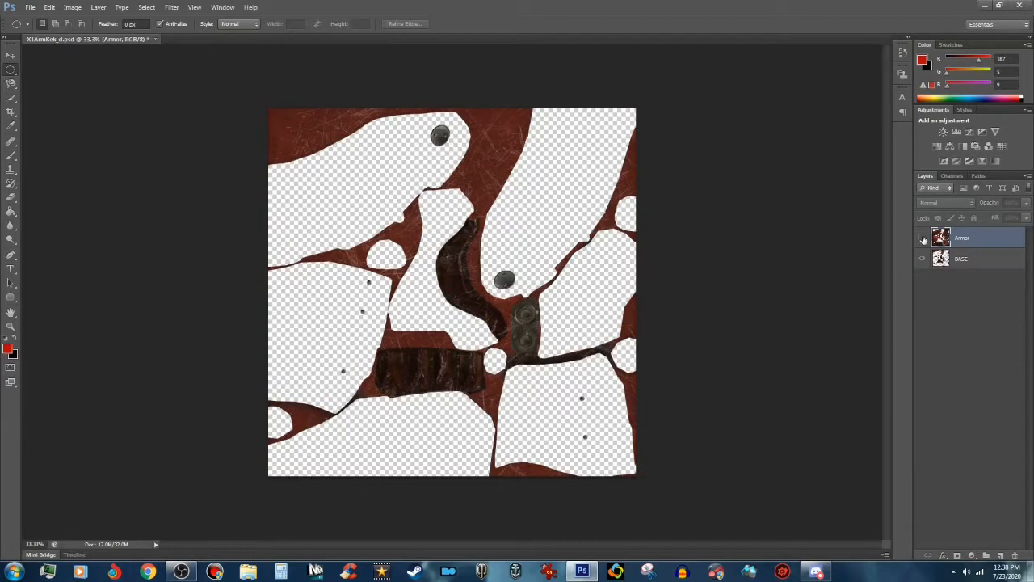
click(924, 239)
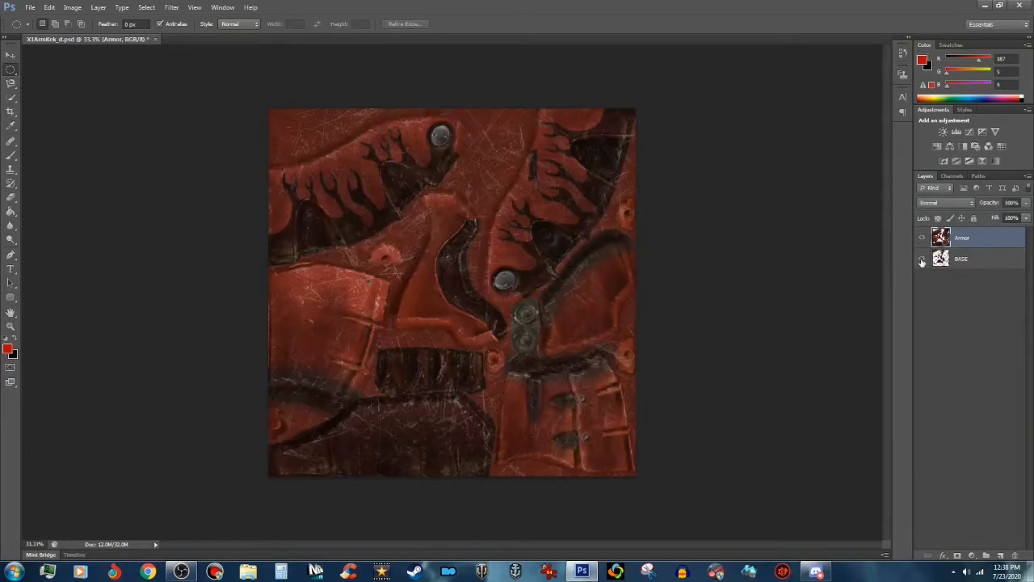
click(923, 261)
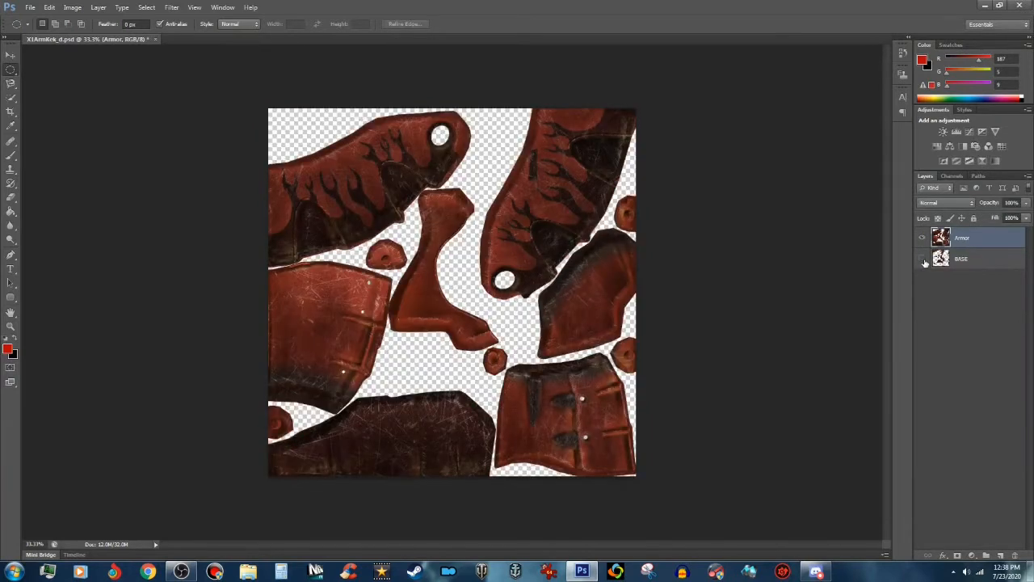
click(924, 260)
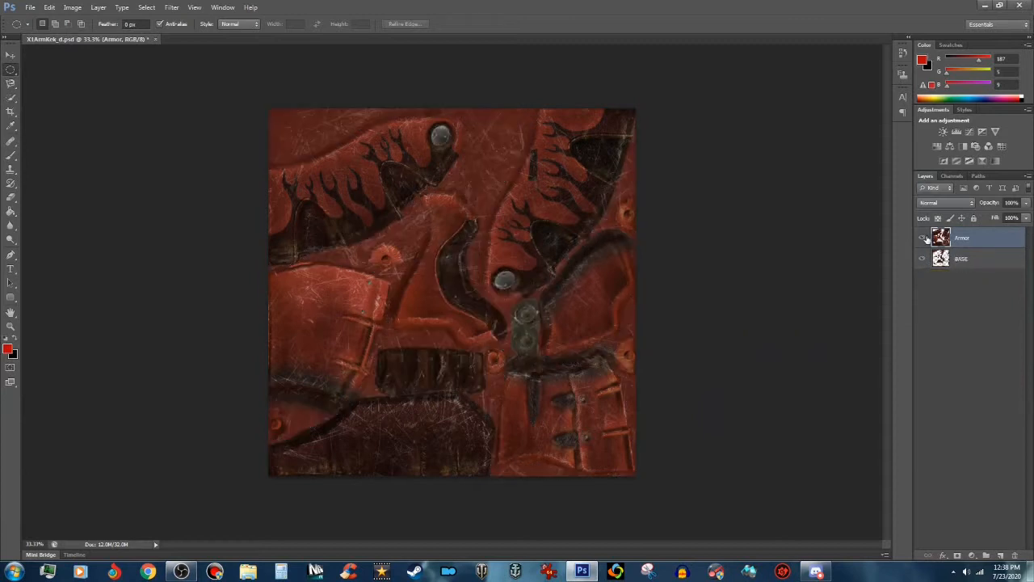
click(925, 239)
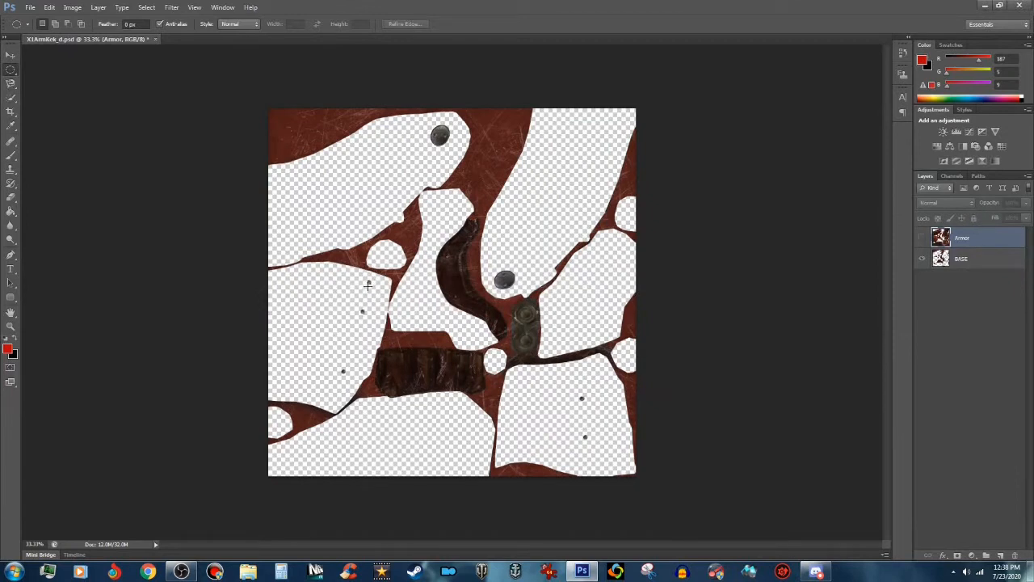
click(924, 240)
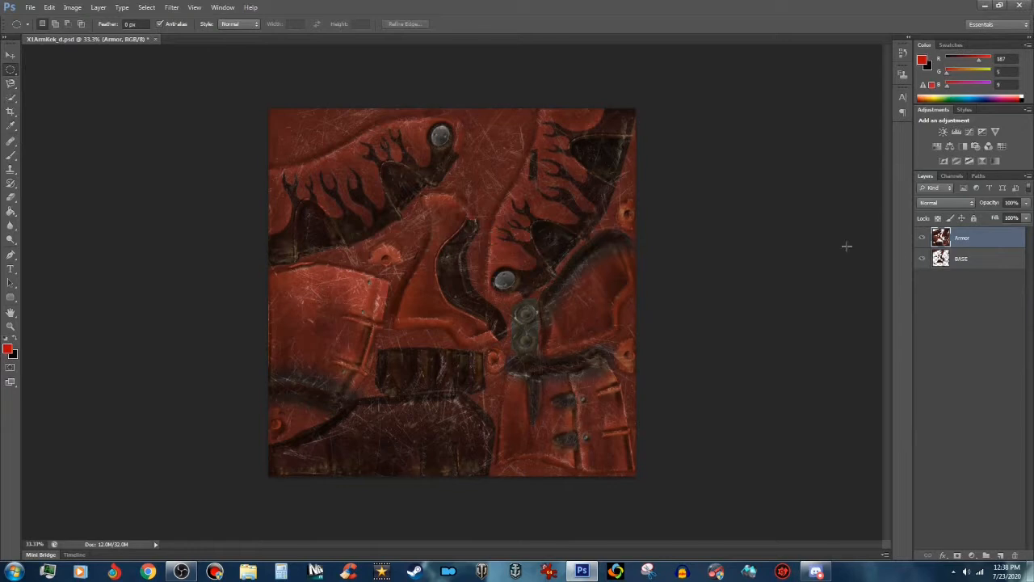
Step: Select all the armor pieces on the Armor layer with the Quick Selection tool in add mode
click(11, 100)
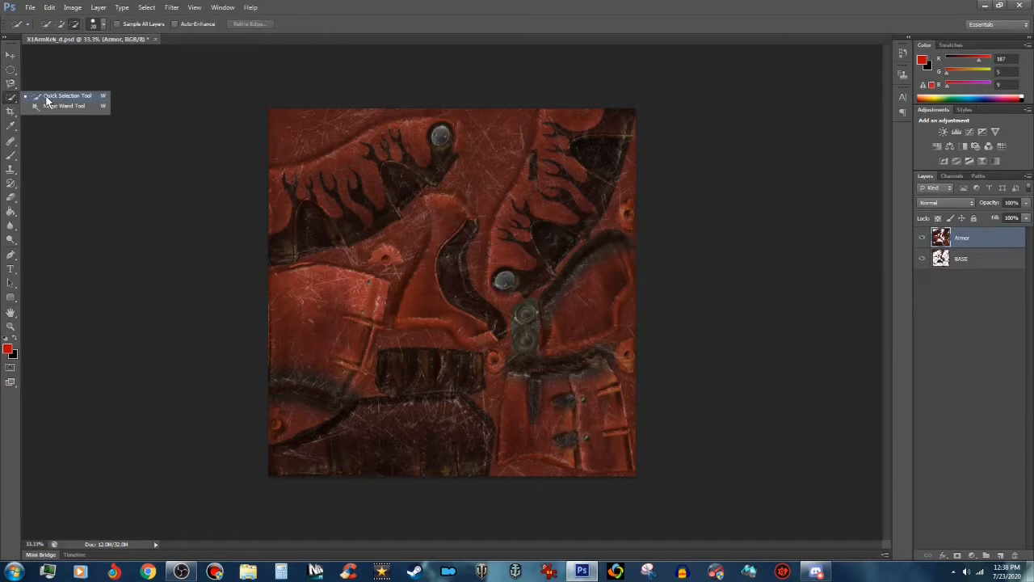
click(47, 99)
click(58, 30)
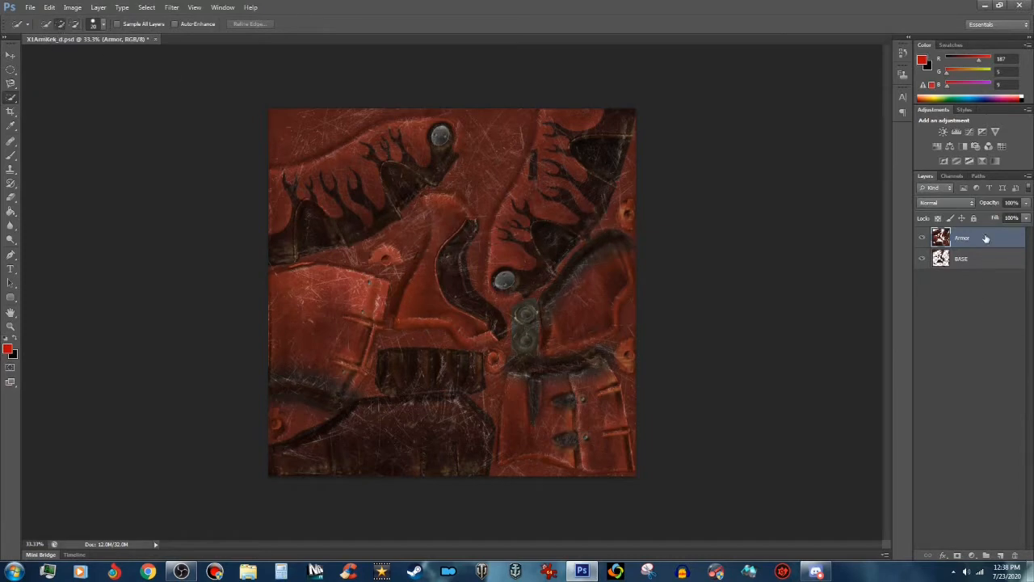
mouse_move(245, 96)
mouse_down()
mouse_move(364, 146)
mouse_move(648, 179)
mouse_up()
mouse_move(592, 250)
mouse_down()
mouse_move(582, 295)
mouse_move(448, 198)
mouse_move(303, 268)
mouse_move(282, 327)
mouse_up()
mouse_move(393, 314)
mouse_down()
mouse_move(369, 412)
mouse_move(498, 374)
mouse_move(418, 421)
mouse_up()
drag(533, 405, 695, 387)
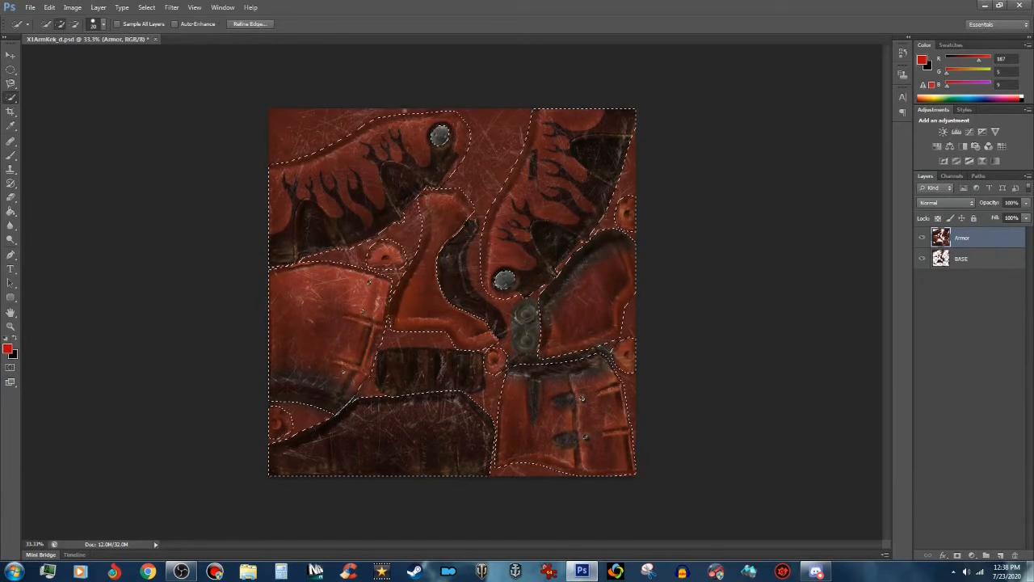
Step: Open the texture file 2K Frog Skin.psd from the FO4 PSDs folder
click(31, 10)
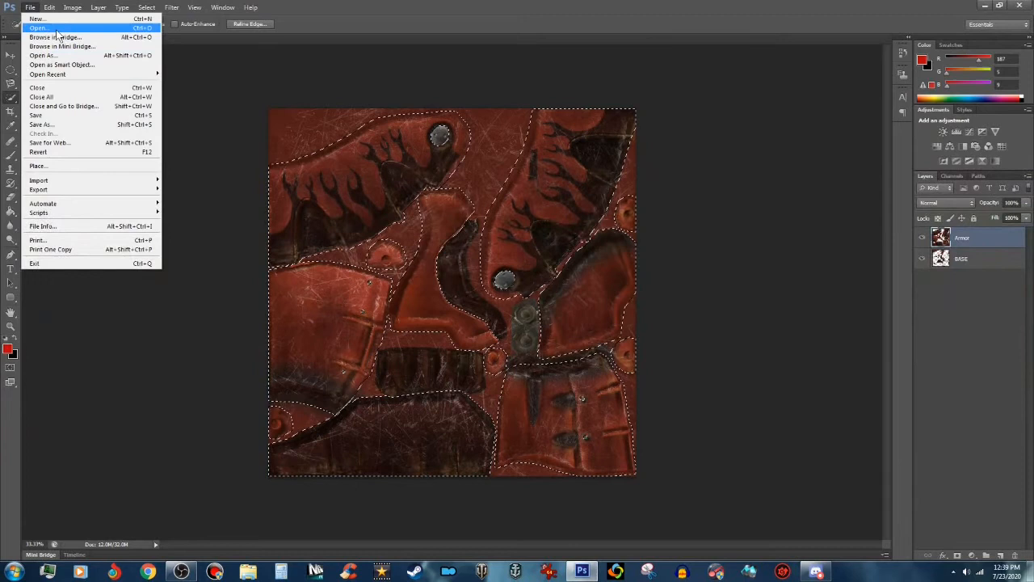
click(57, 30)
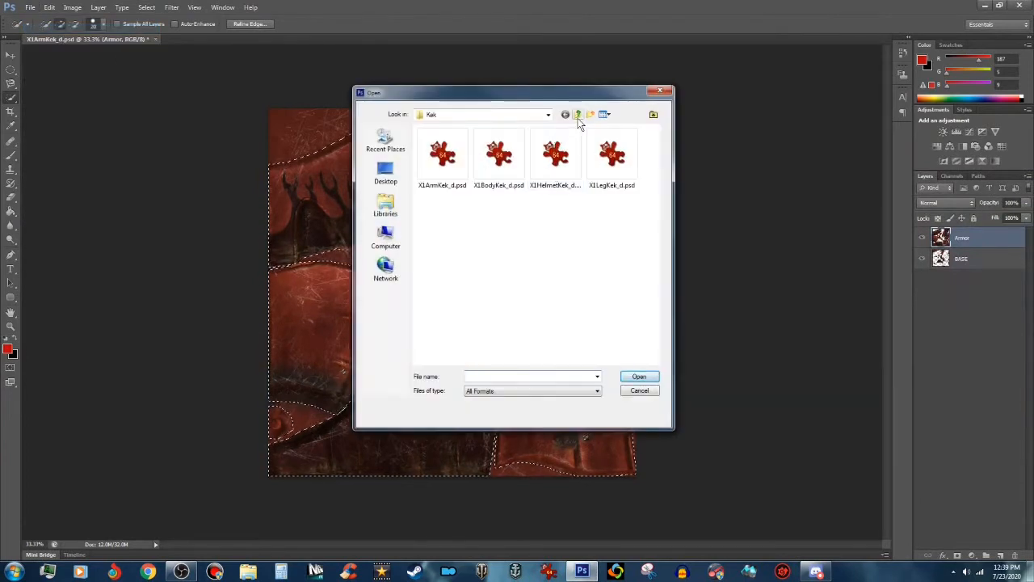
click(578, 118)
click(578, 118)
click(578, 118)
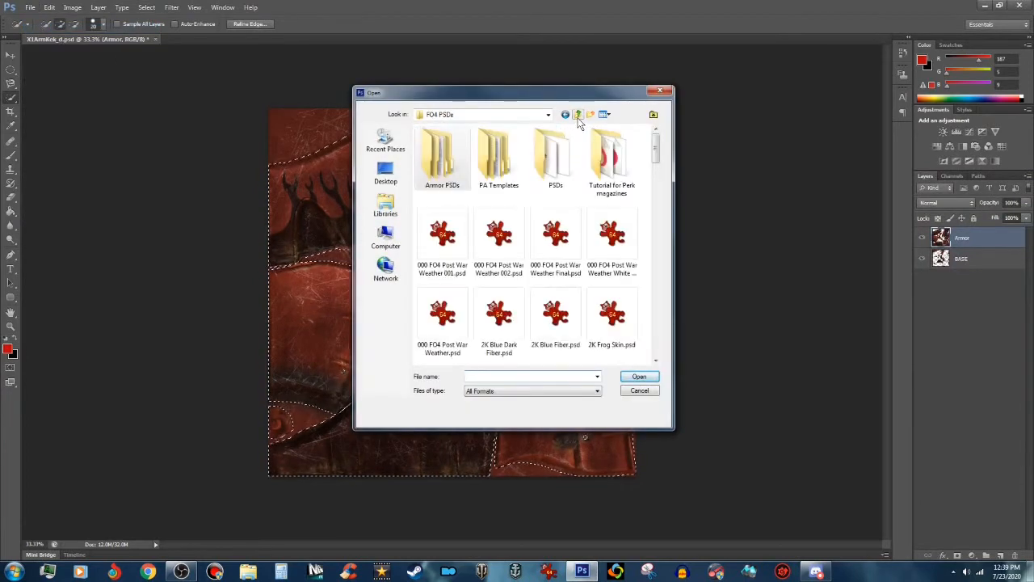
click(610, 314)
click(652, 382)
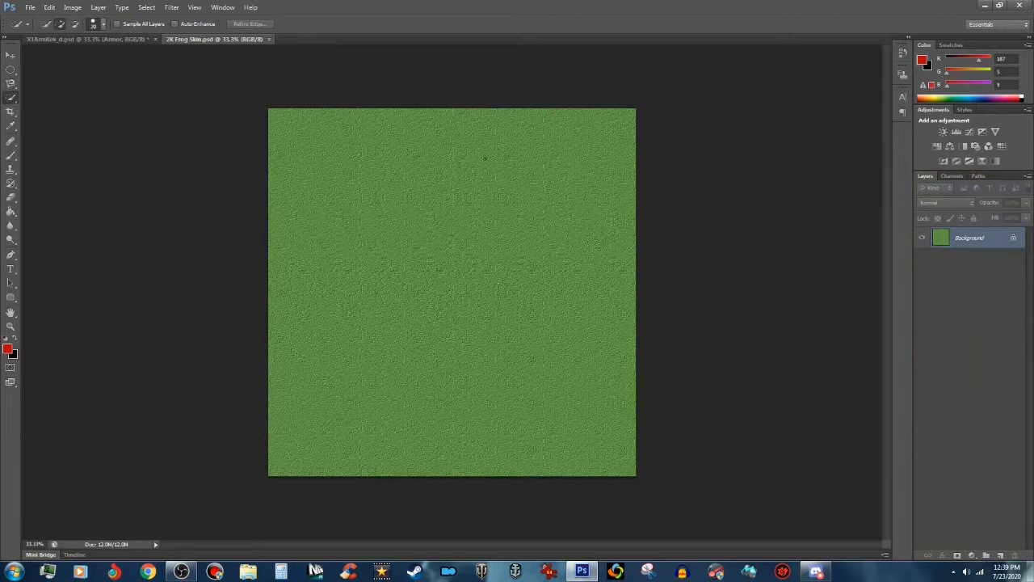
Step: Select the entire frog skin texture and copy it
scroll(477, 272, up, 2)
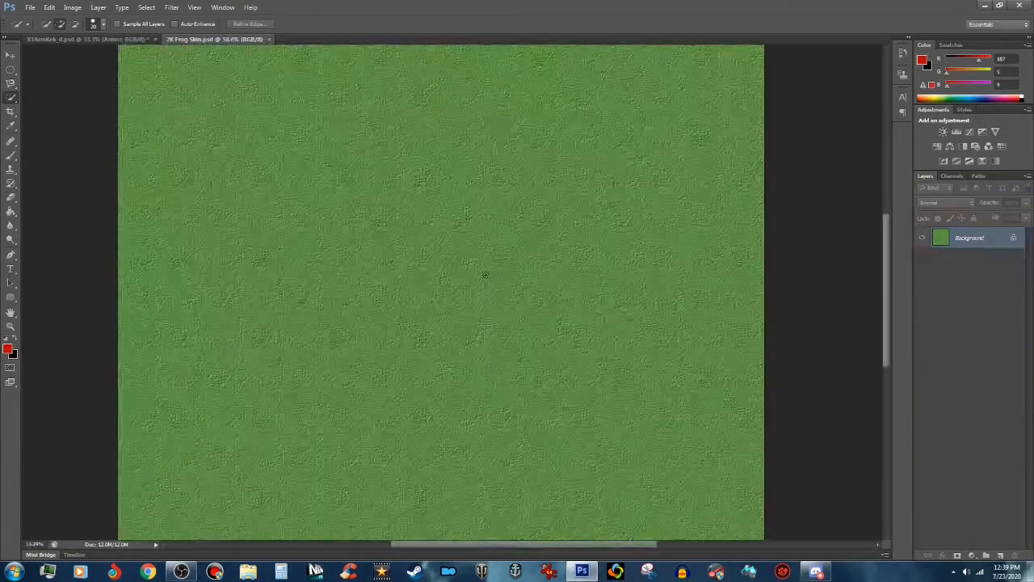
scroll(505, 199, down, 1)
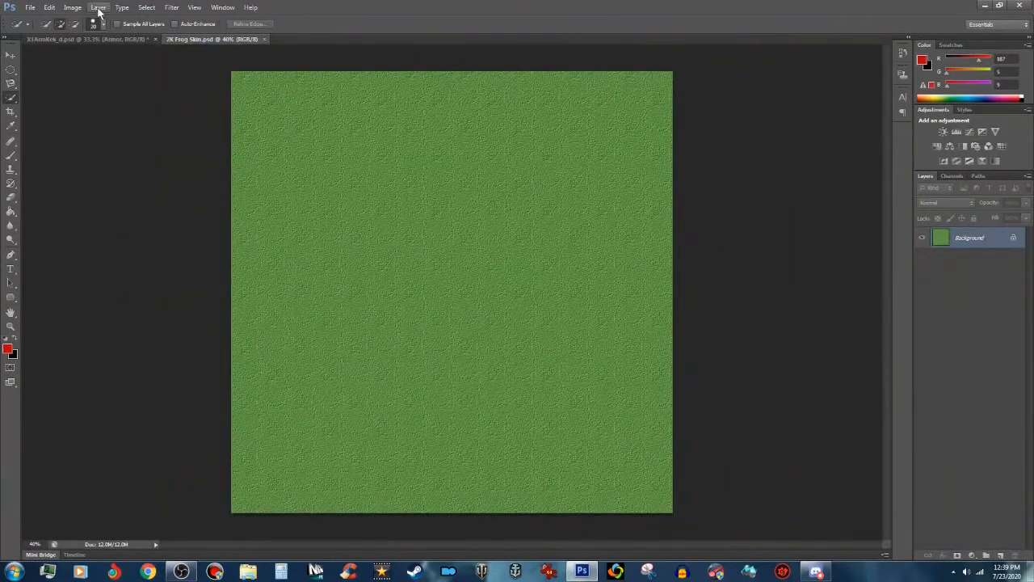
click(147, 7)
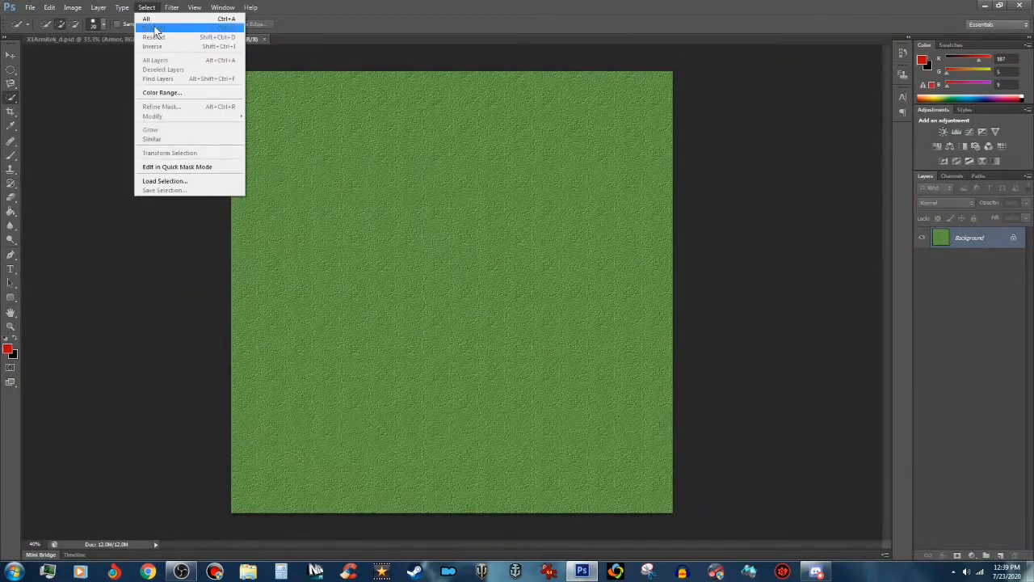
click(157, 20)
click(49, 8)
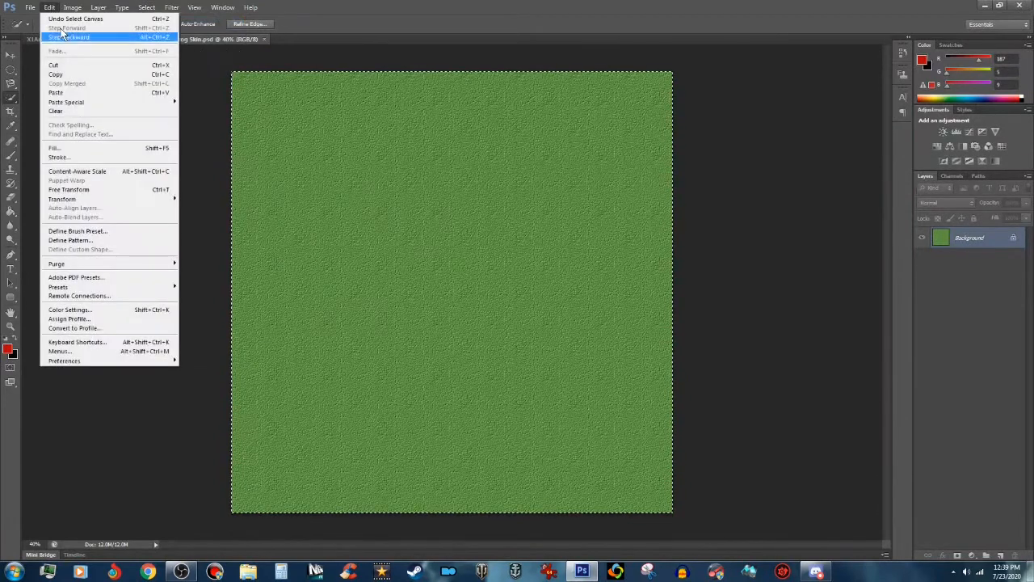
click(67, 74)
Step: Paste the frog skin into the armor selection in X1ArmKek_d.psd and compare the artwork with and without the pasted layer
click(90, 40)
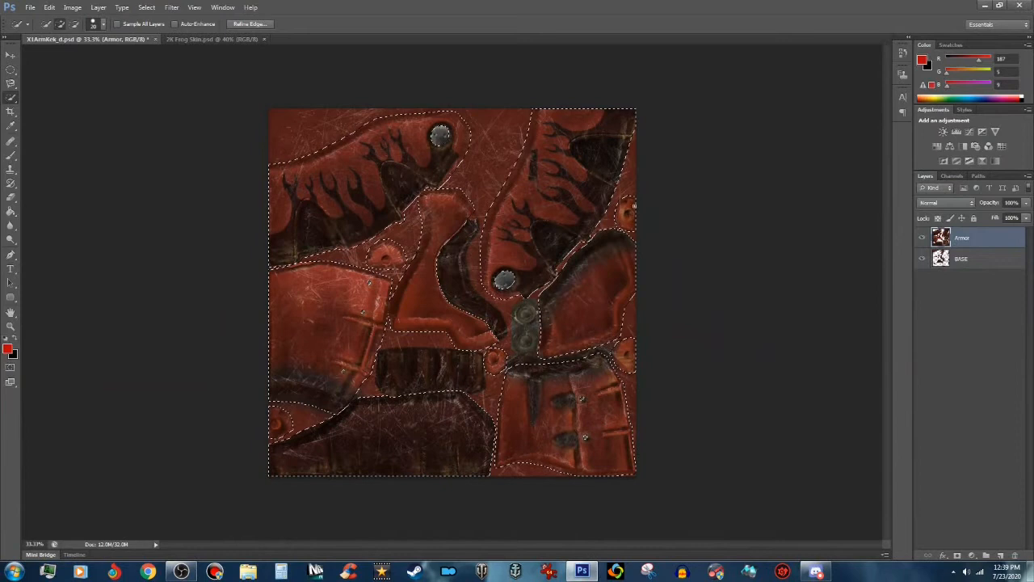
click(49, 7)
mouse_move(113, 101)
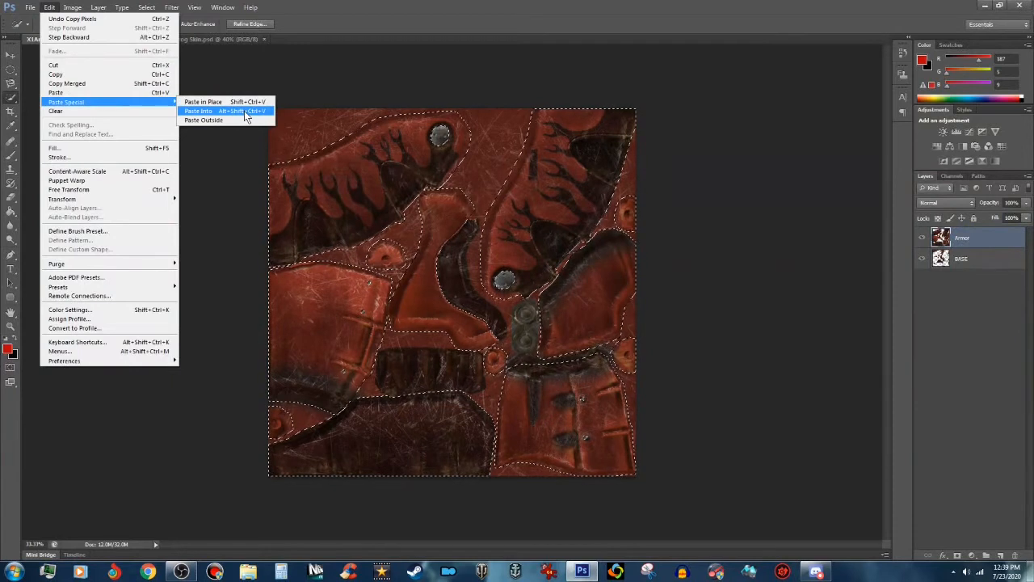
click(244, 111)
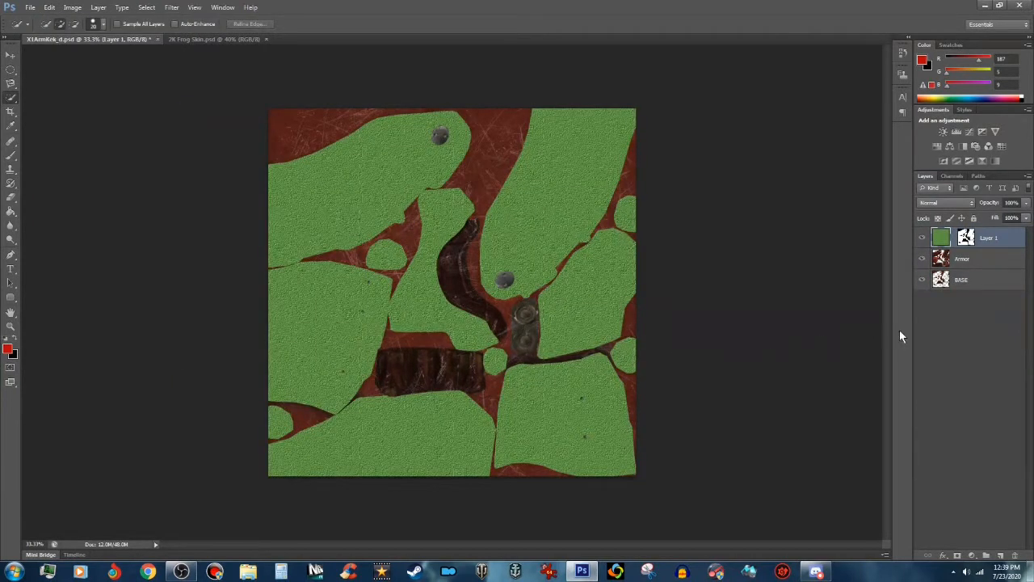
click(922, 238)
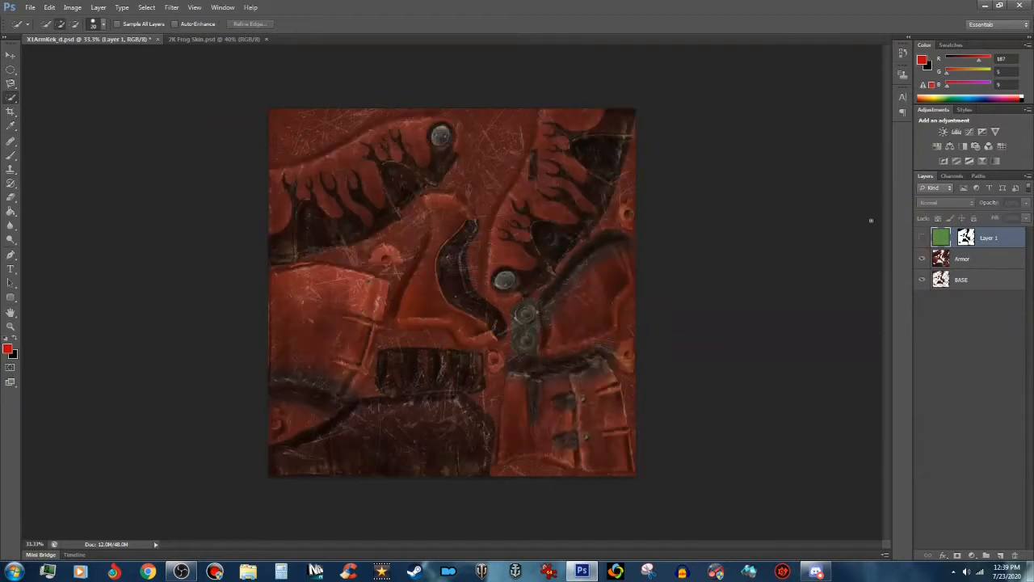
click(922, 239)
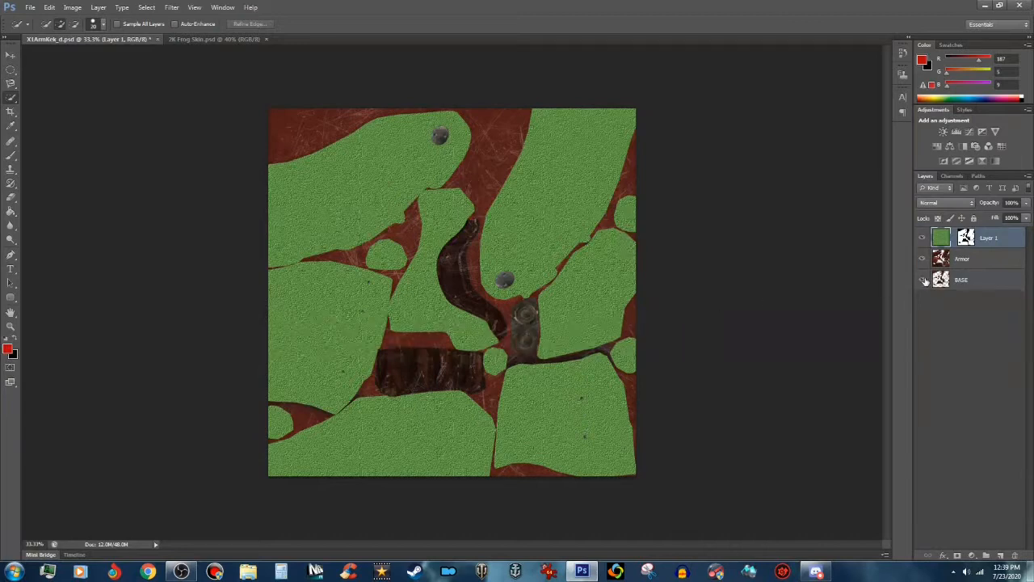
Step: Make BASE the active layer and hide Layer 1 and the Armor layer
click(978, 282)
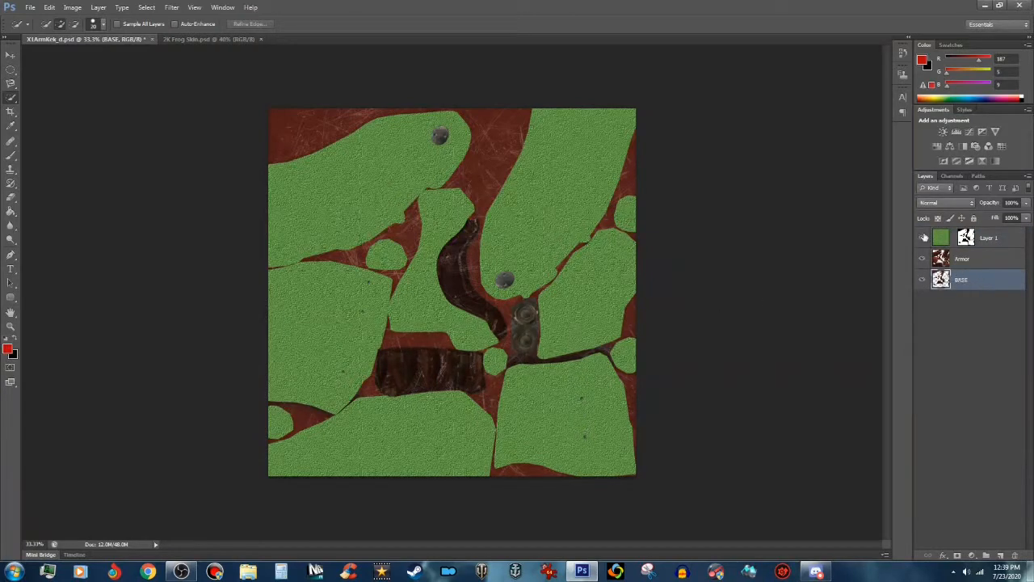
click(922, 237)
click(922, 259)
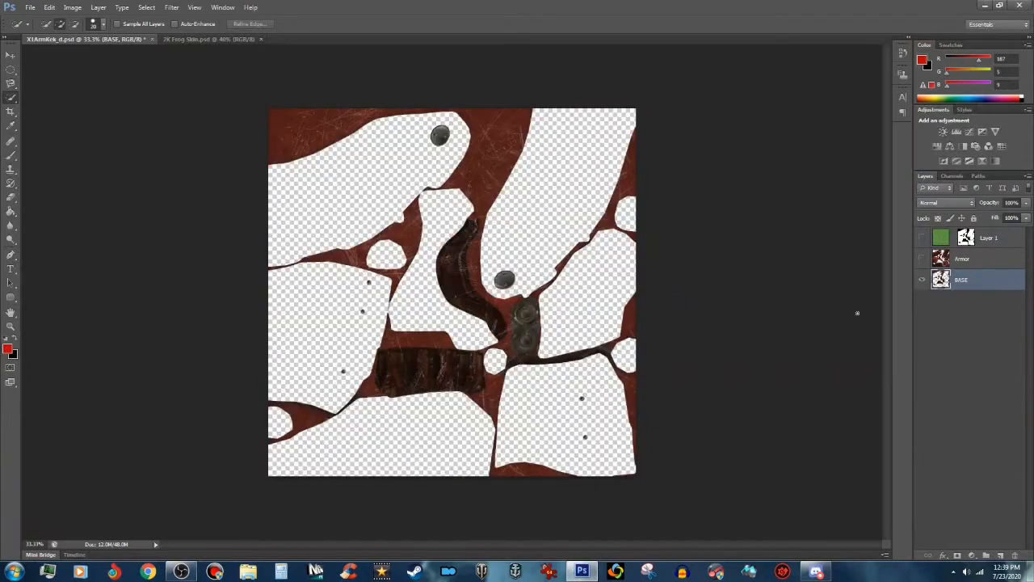
Step: Quick-select the curved dark strip and the ribbed dark panel on the BASE layer, subtracting the spill-over at their edges
scroll(425, 375, up, 3)
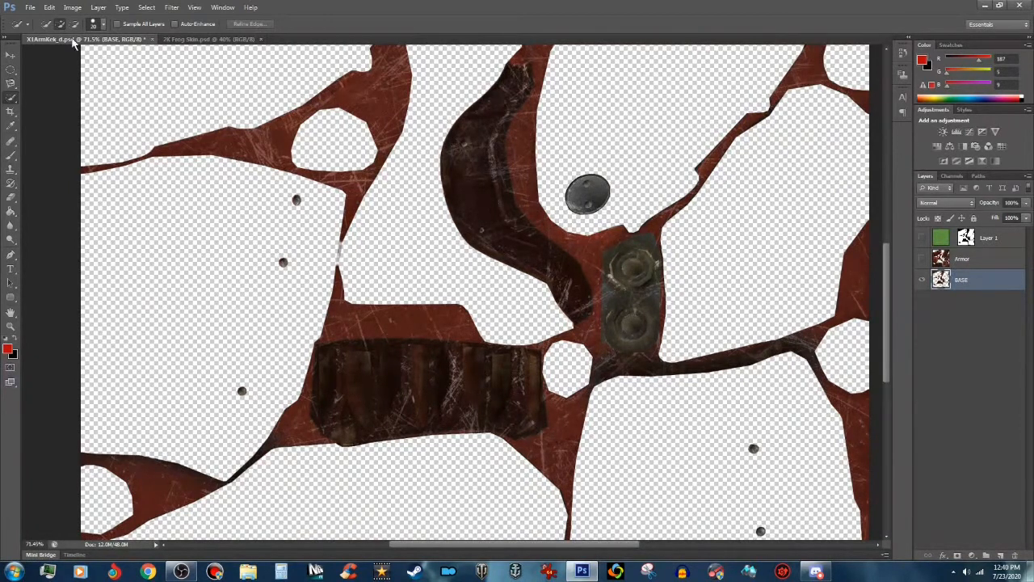
mouse_move(497, 88)
mouse_down()
mouse_move(472, 187)
mouse_move(575, 287)
mouse_move(585, 323)
mouse_move(574, 319)
mouse_up()
click(456, 357)
mouse_move(348, 354)
mouse_down()
mouse_move(347, 408)
mouse_move(502, 407)
mouse_move(509, 398)
mouse_move(477, 392)
mouse_up()
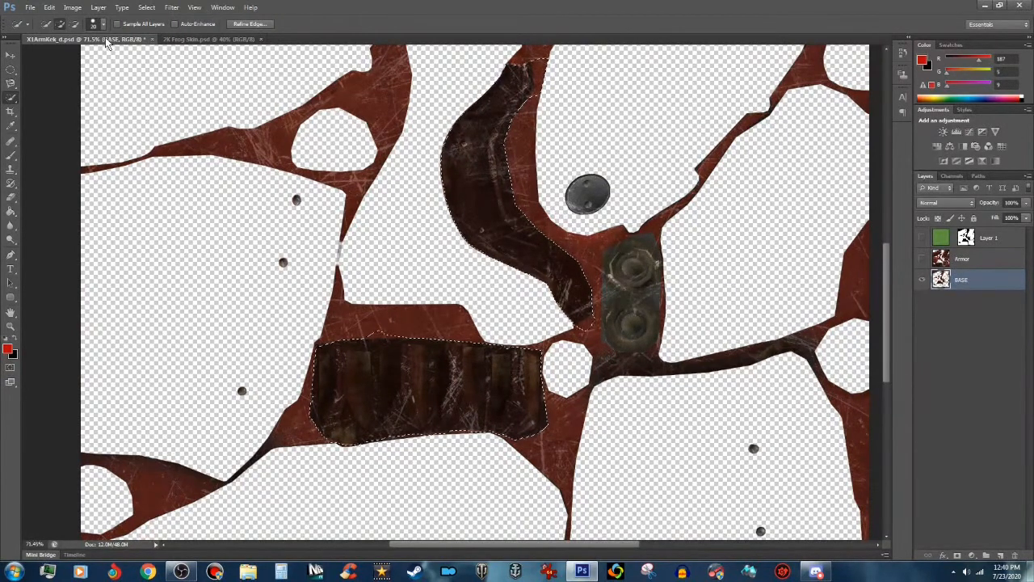
click(76, 25)
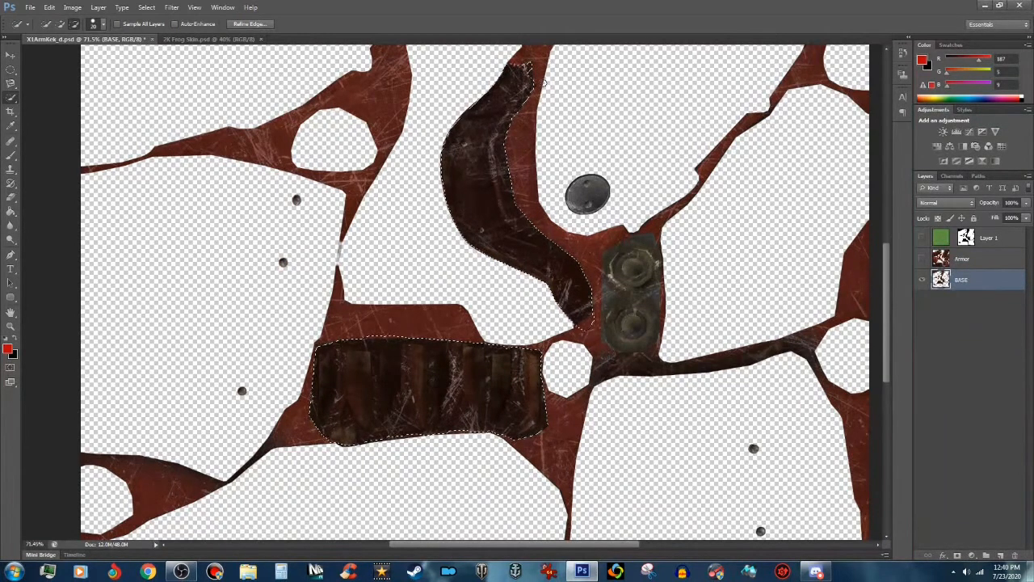
click(61, 24)
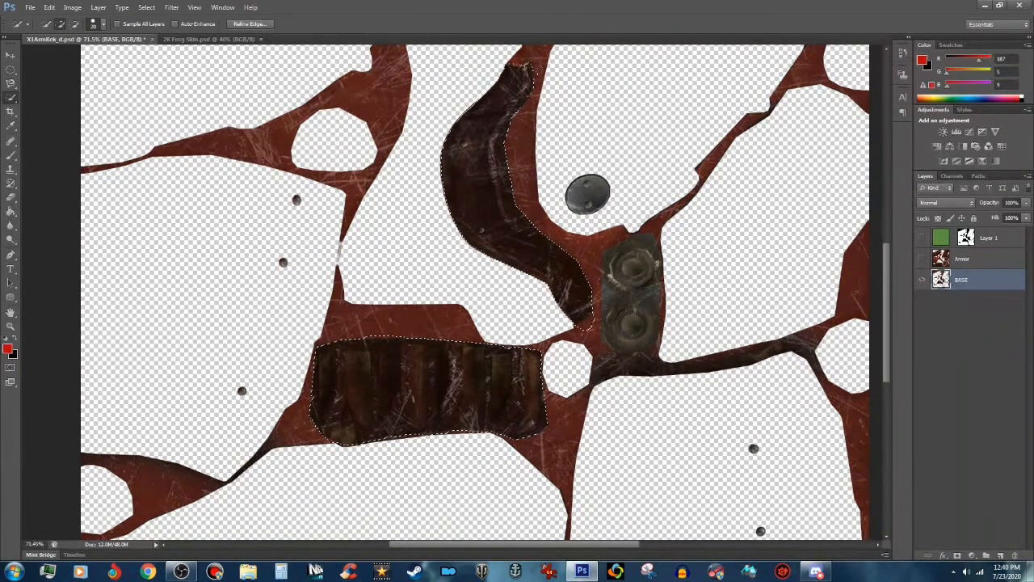
Step: Check the edges of the dark-parts selection up close and expand the selection by the preset number of pixels
scroll(539, 66, up, 5)
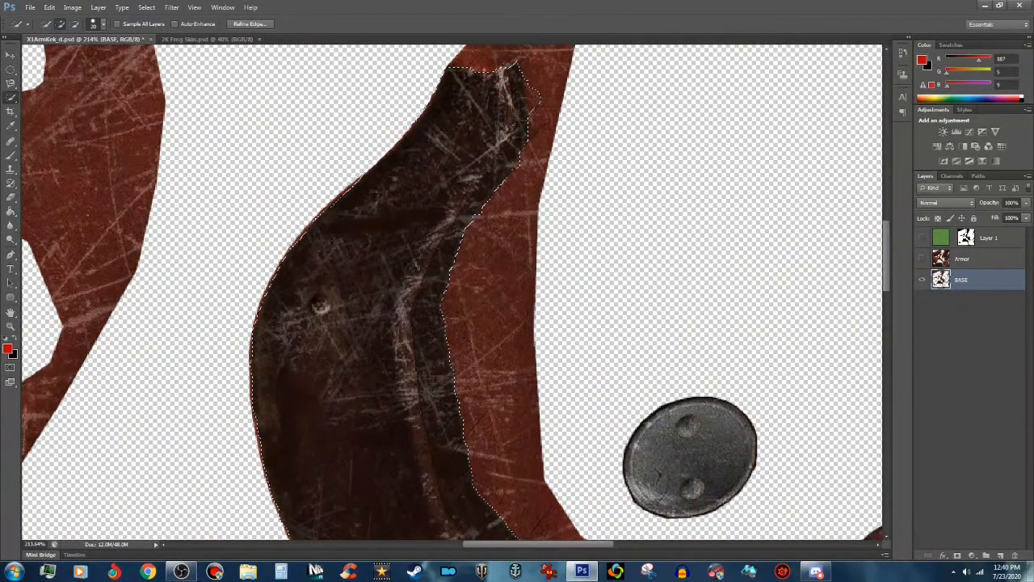
scroll(517, 131, down, 1)
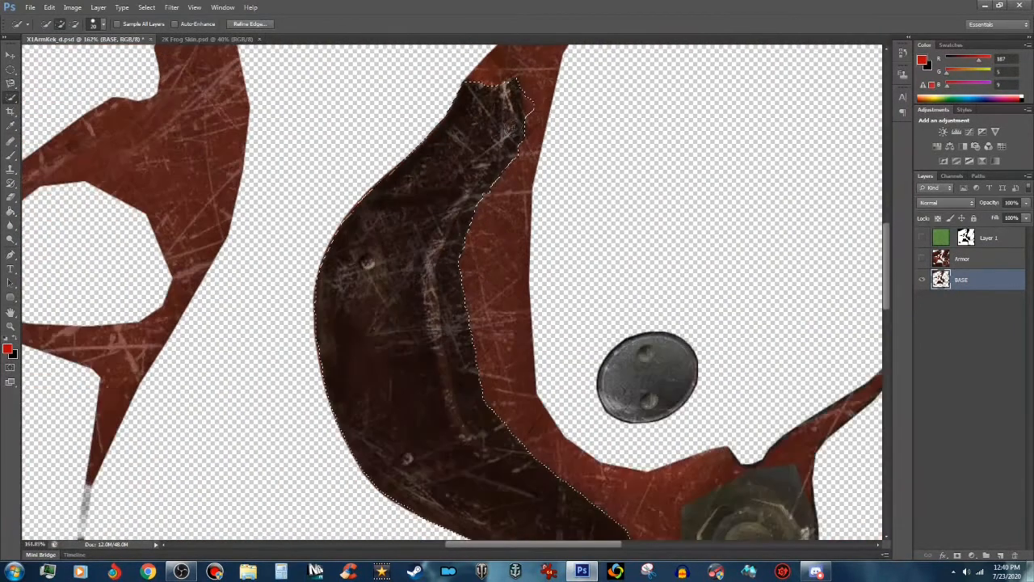
scroll(533, 161, down, 4)
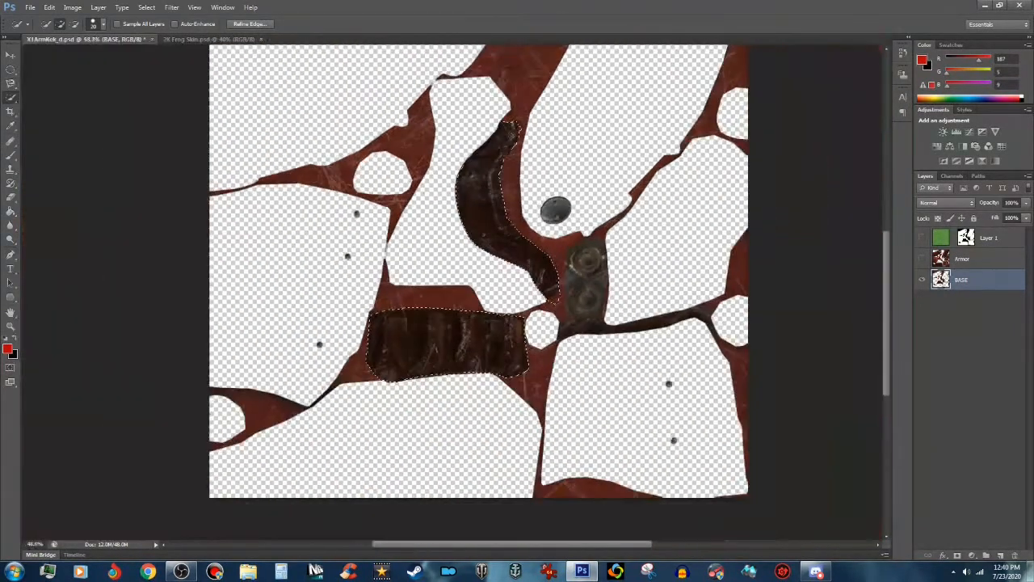
scroll(505, 134, up, 1)
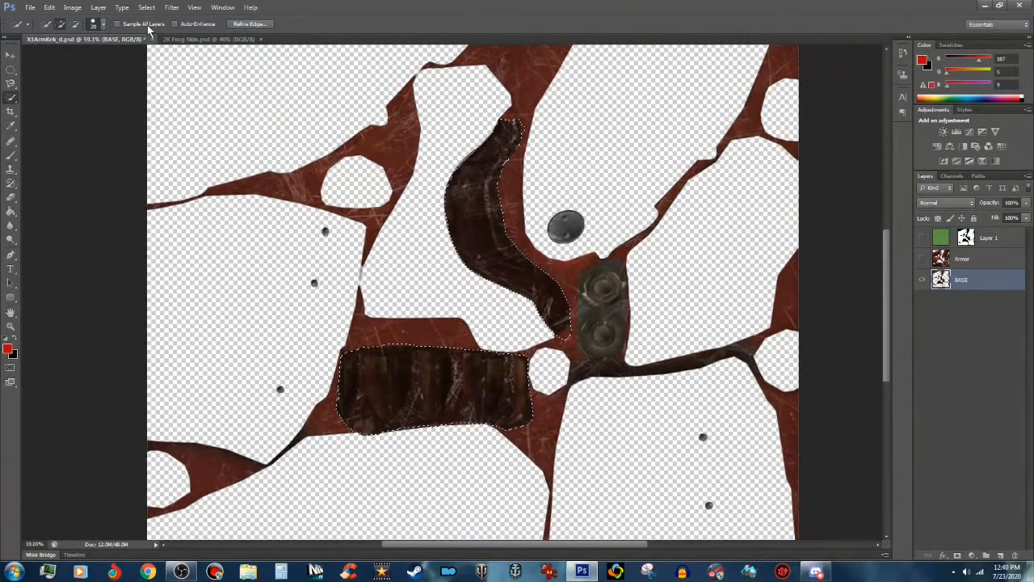
click(149, 10)
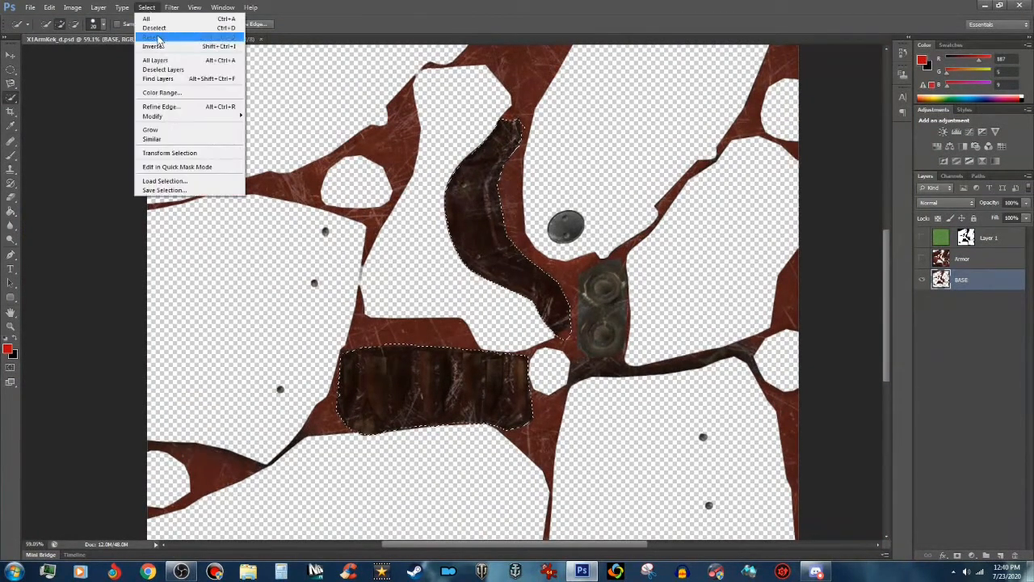
mouse_move(220, 118)
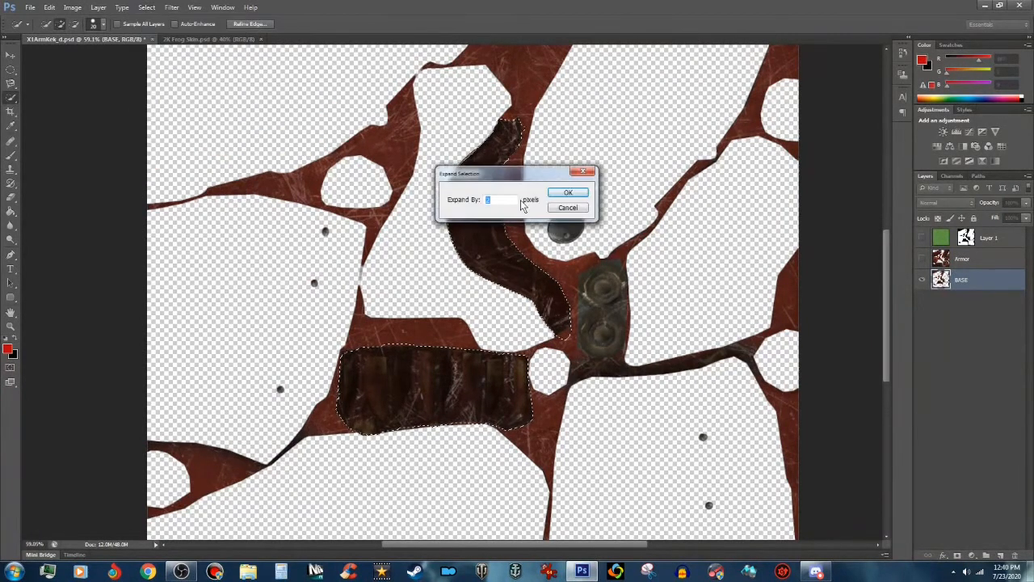
click(566, 192)
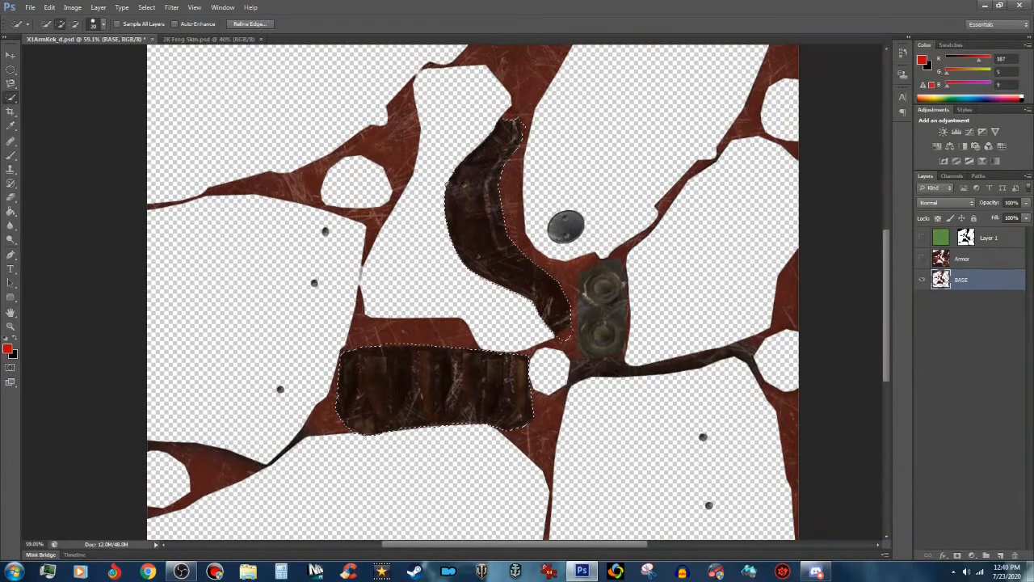
Step: Inspect the edges of the dark-parts selection and add a new layer directly above BASE
scroll(460, 253, up, 2)
scroll(459, 250, up, 1)
scroll(458, 250, down, 3)
scroll(458, 250, up, 2)
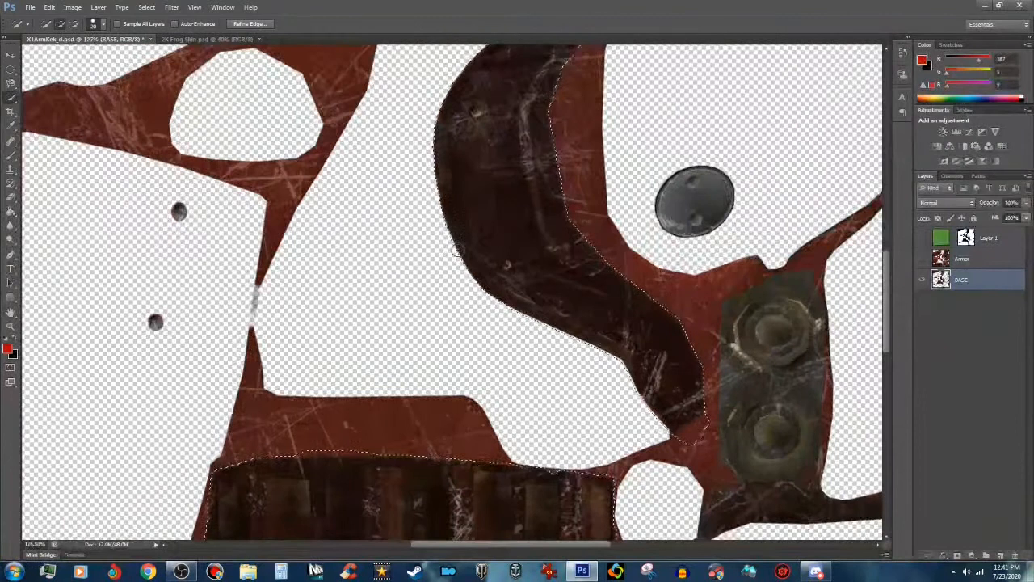
scroll(458, 250, down, 4)
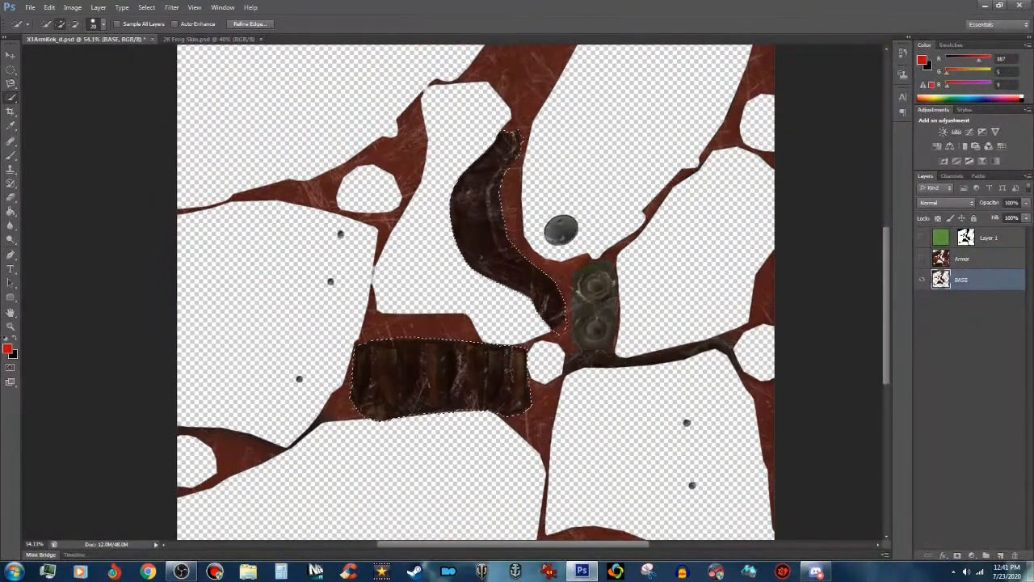
click(1002, 556)
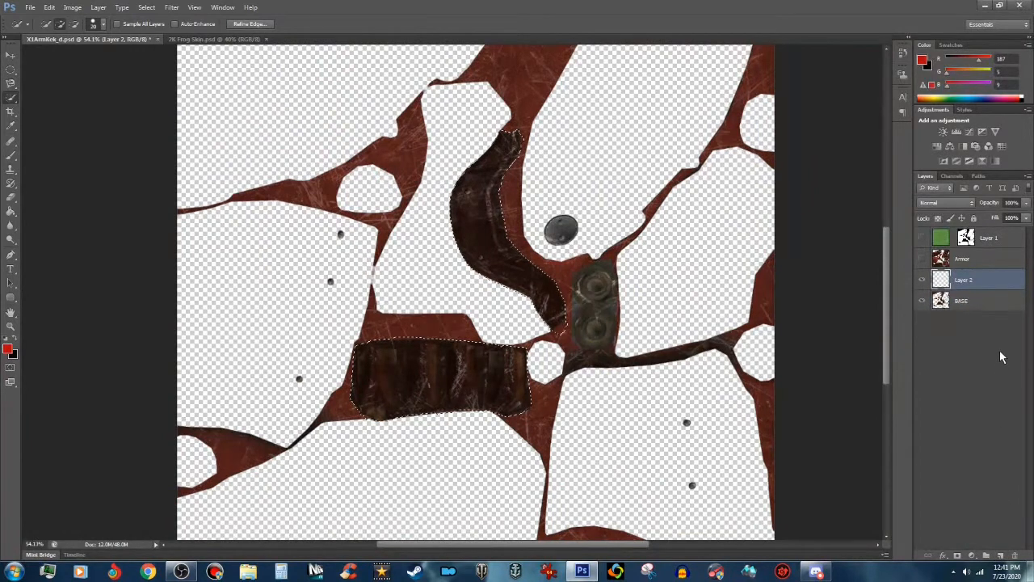
Step: Fill the selected curved strip and ribbed panel on the new layer with dark grey #464444 using the Paint Bucket
click(12, 212)
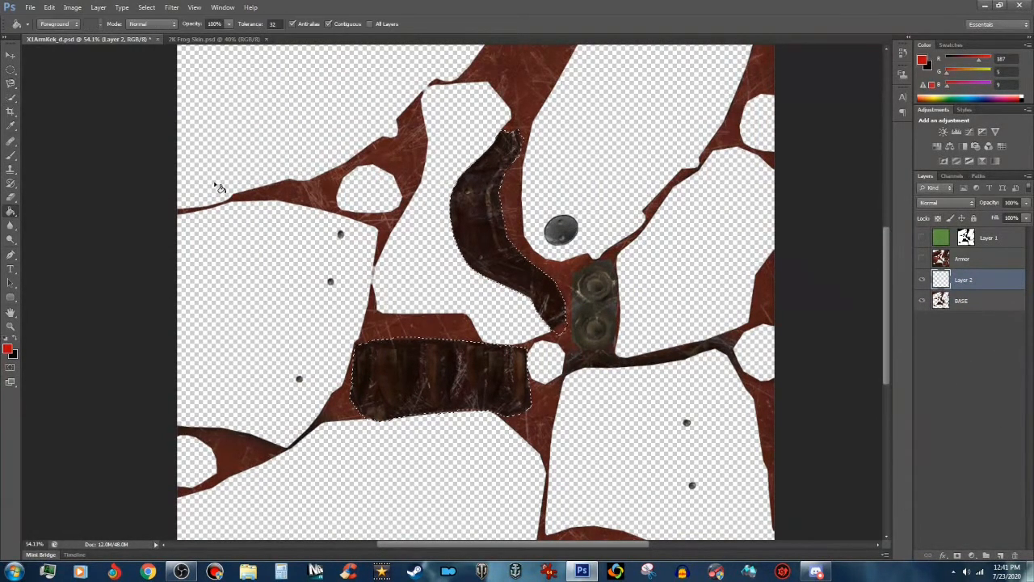
click(923, 62)
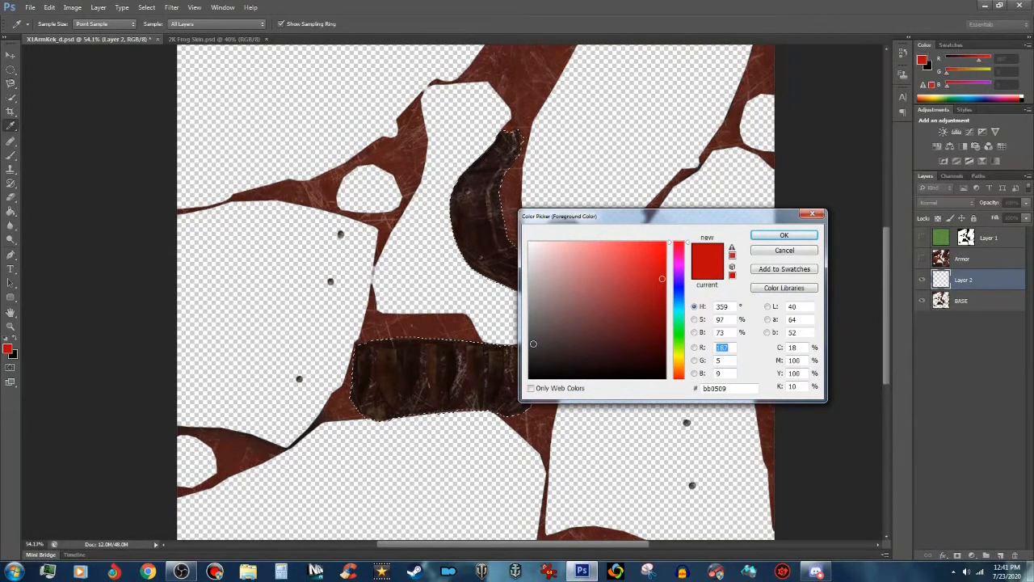
click(532, 345)
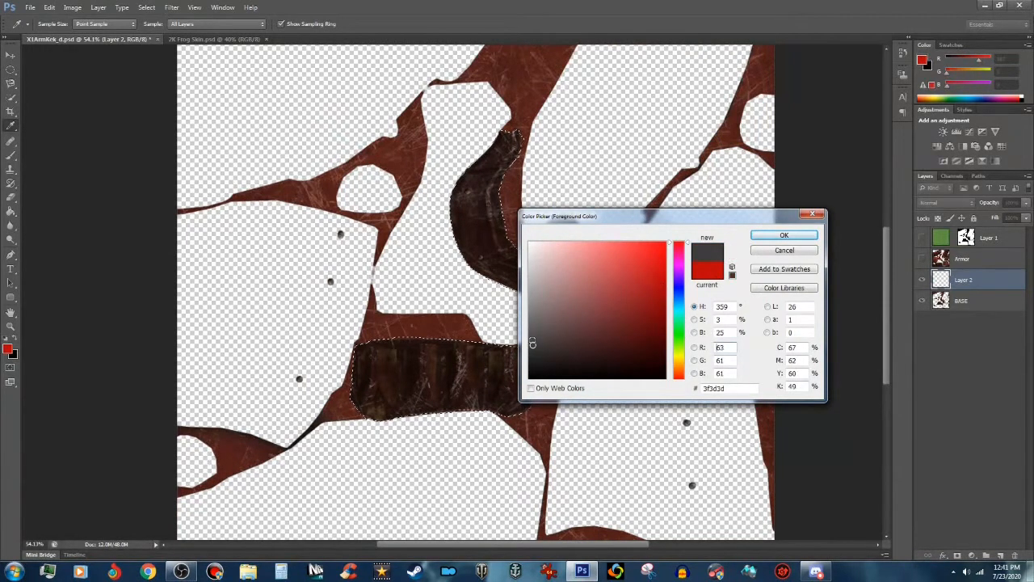
click(534, 340)
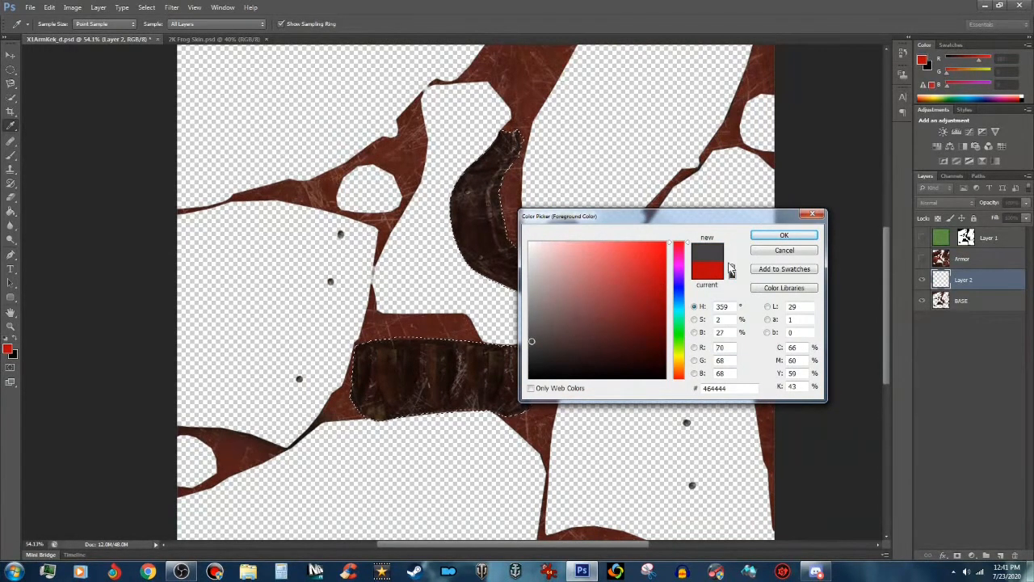
click(788, 234)
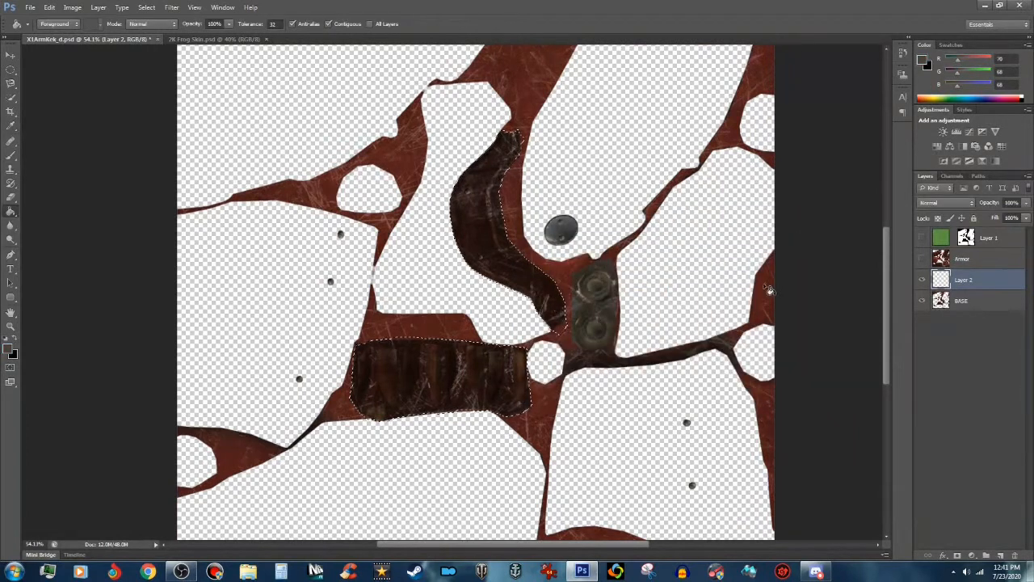
click(495, 255)
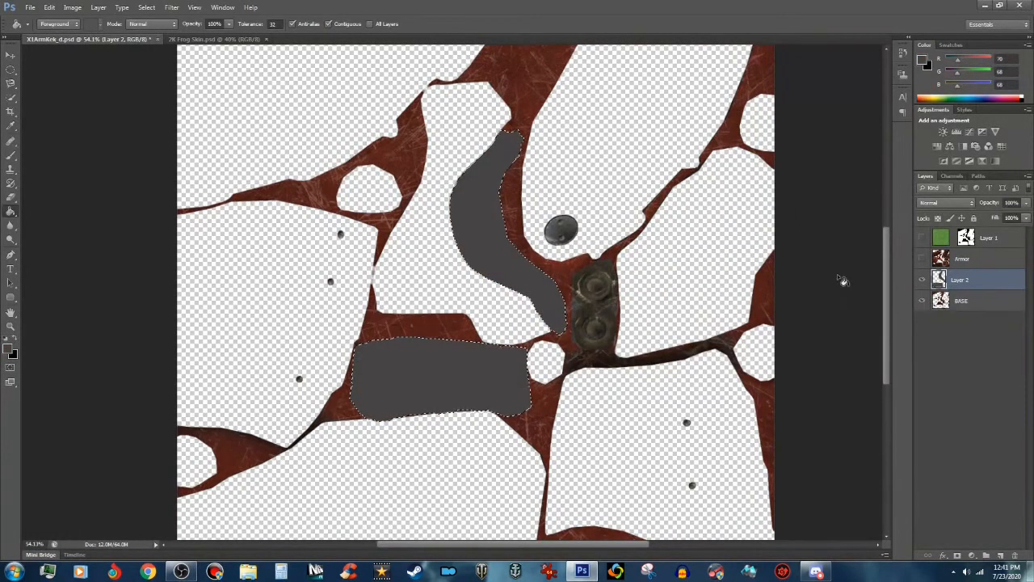
Step: Set Layer 2's opacity to 70% and make the Armor layer and Layer 1 visible again
click(1012, 203)
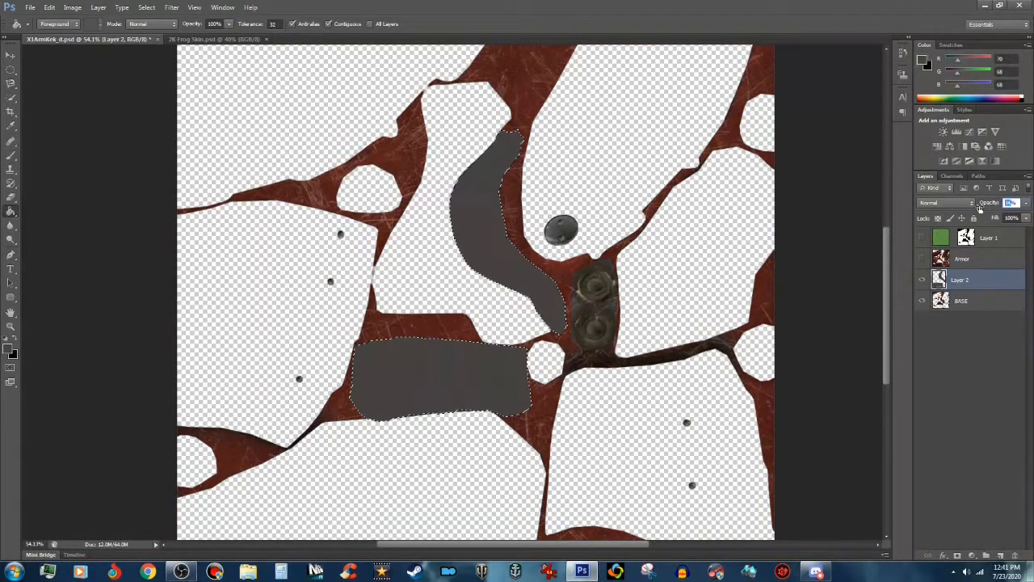
text(70)
key(Return)
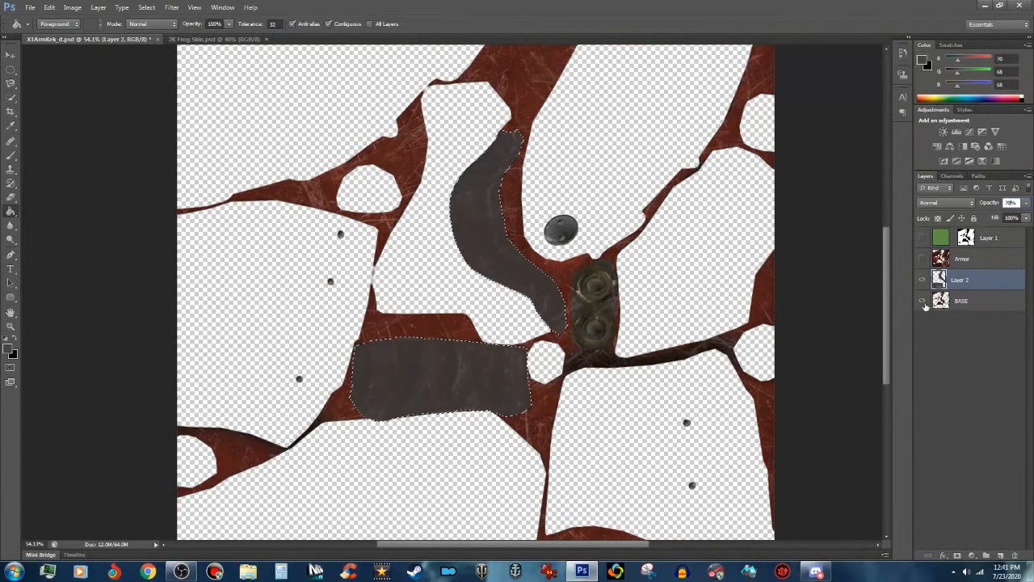
click(925, 261)
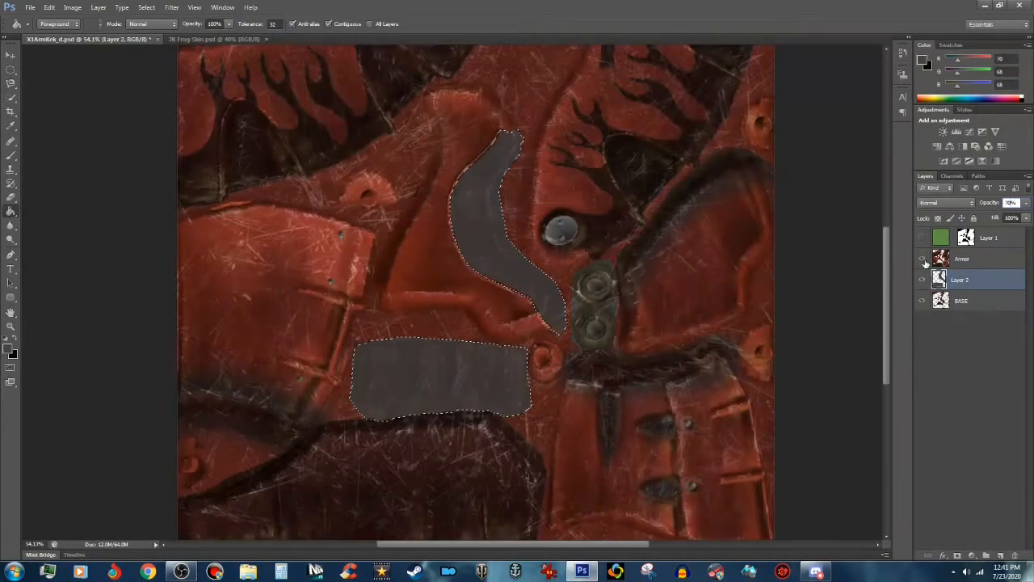
click(925, 239)
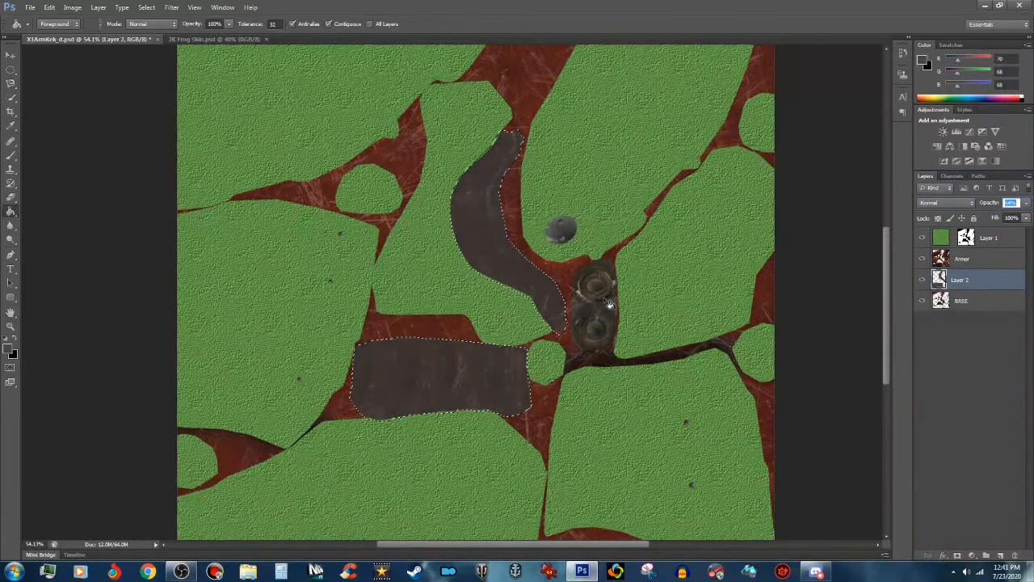
Step: Sample a brownish grey from the upper round fitting on the dark panel and refill the curved strip on Layer 2 with it
click(969, 302)
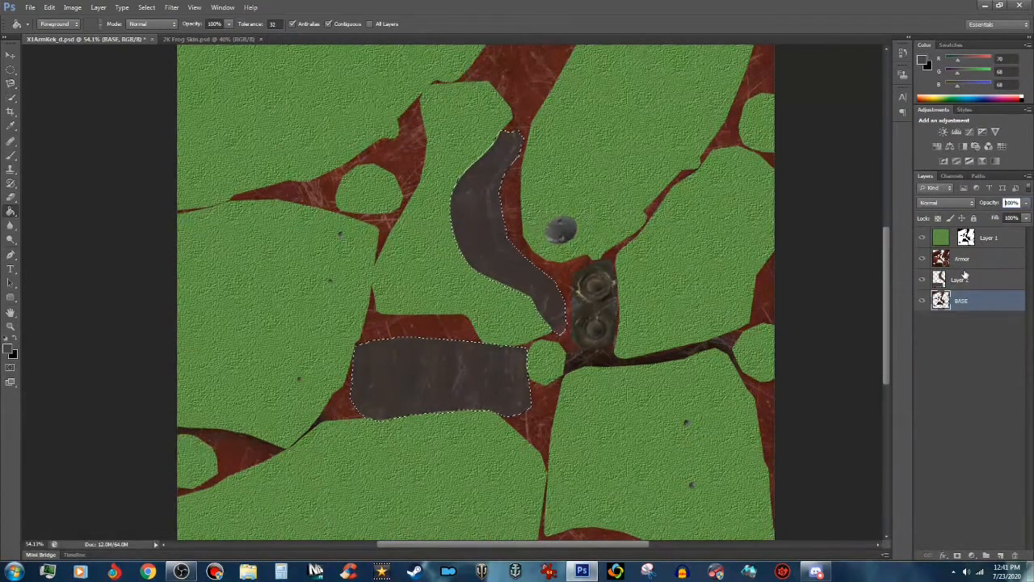
click(13, 127)
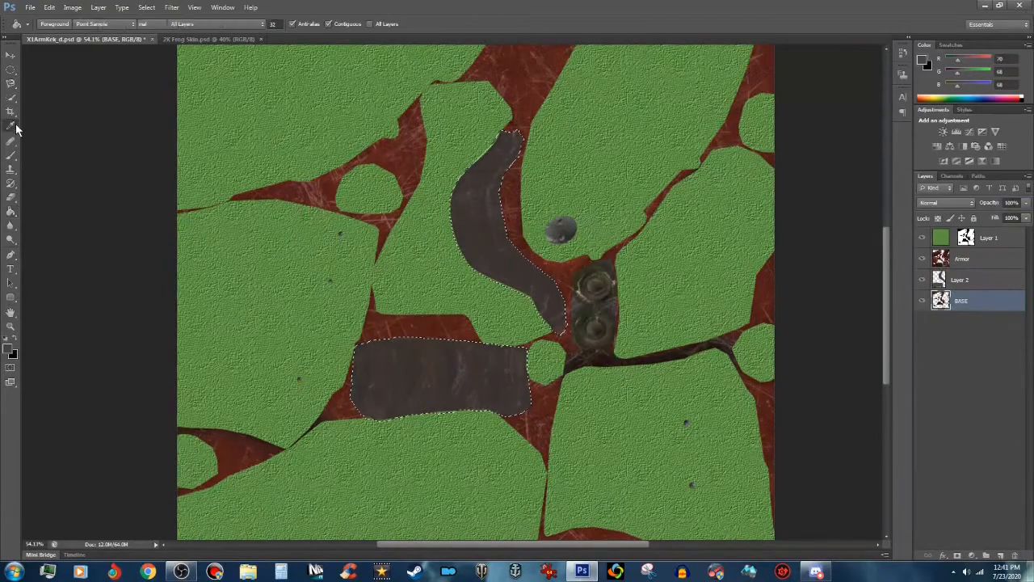
scroll(593, 293, up, 4)
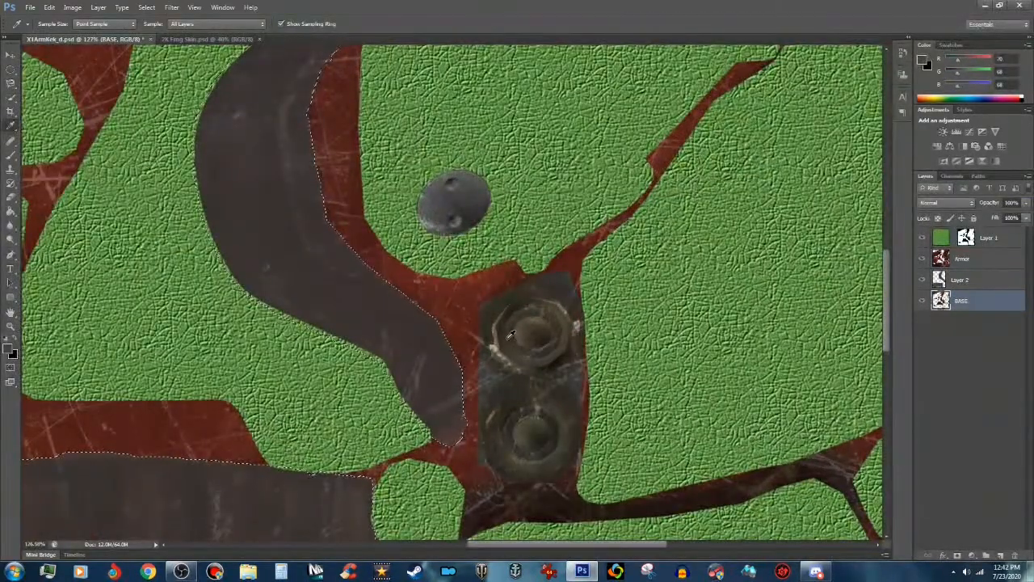
click(509, 343)
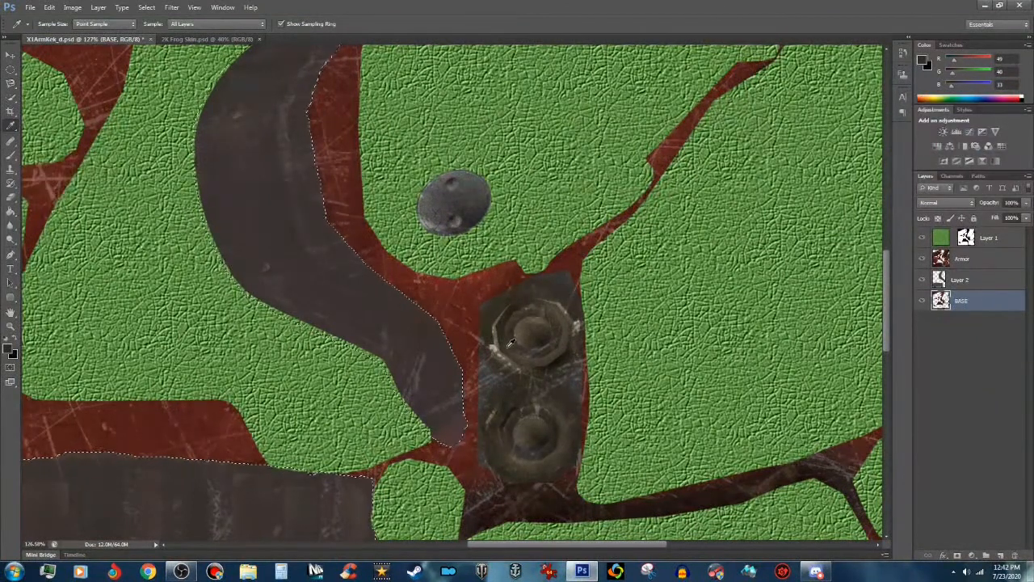
click(515, 339)
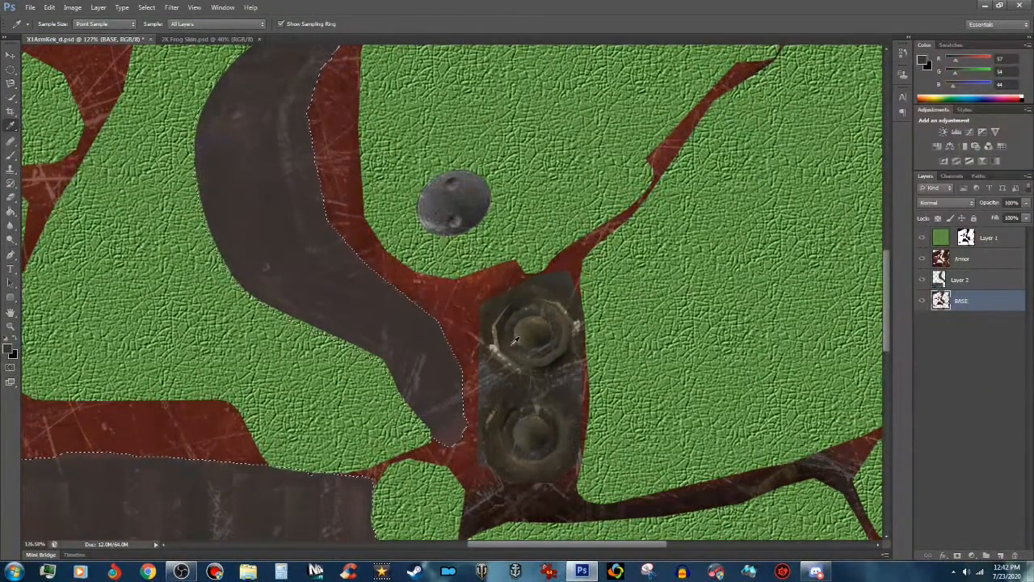
click(514, 346)
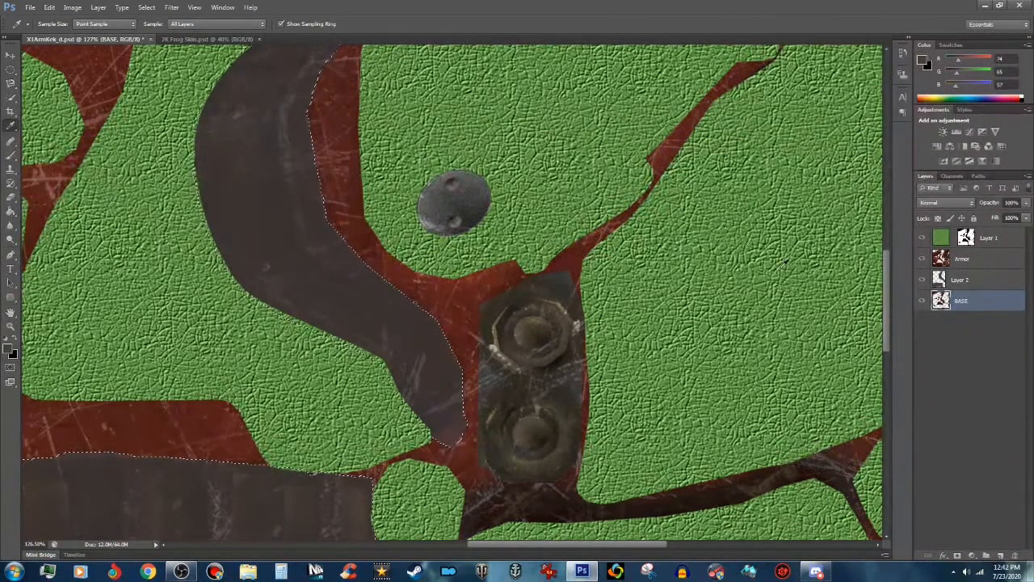
click(961, 281)
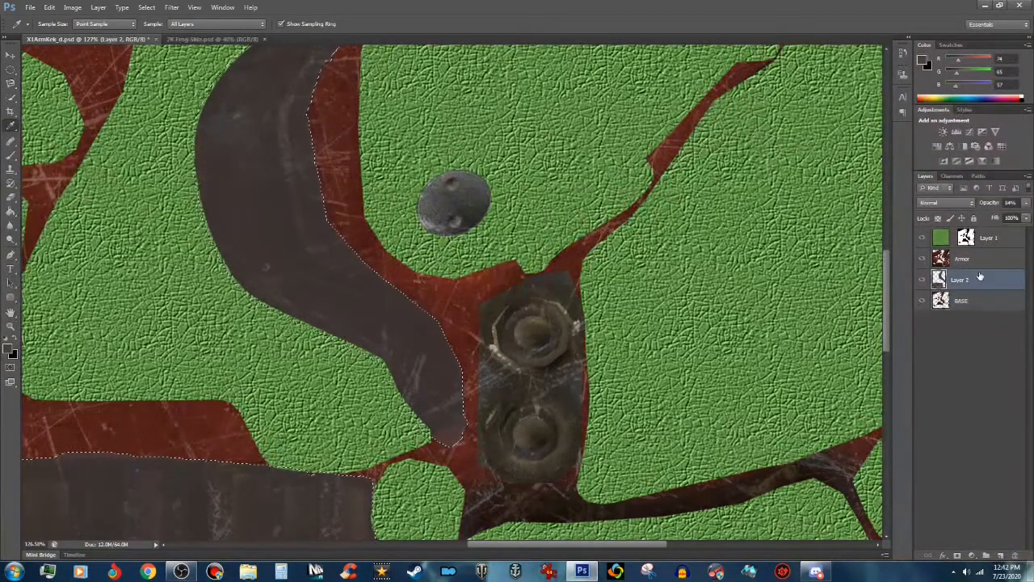
click(10, 211)
click(344, 294)
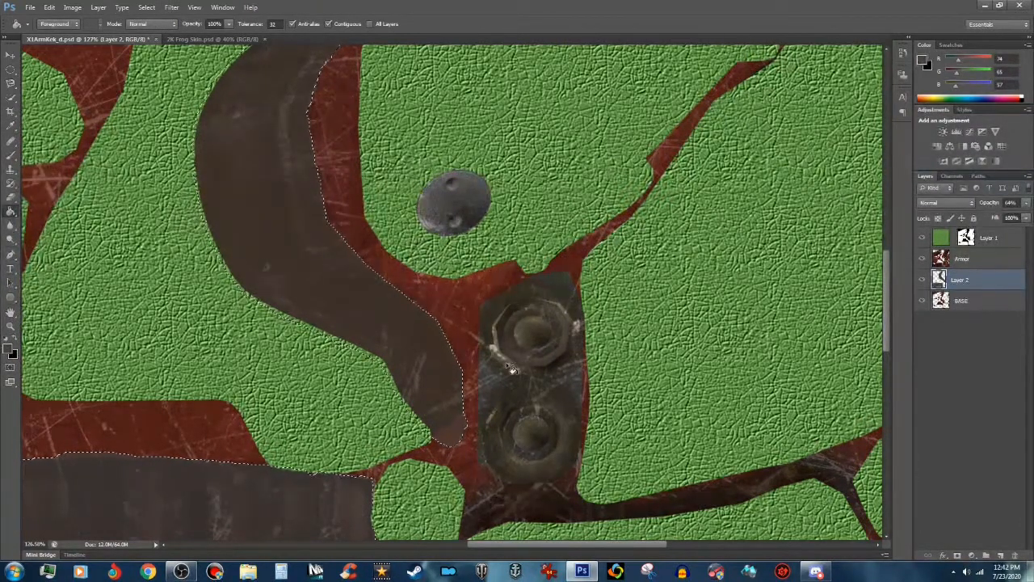
Step: Adjust the opacity of Layer 2 back to 70%
click(1012, 203)
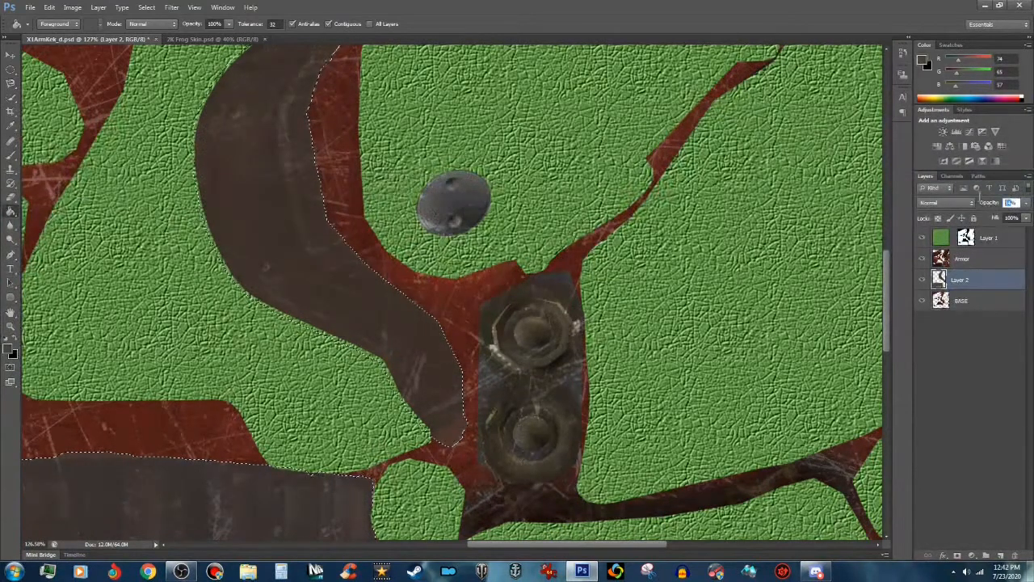
text(90)
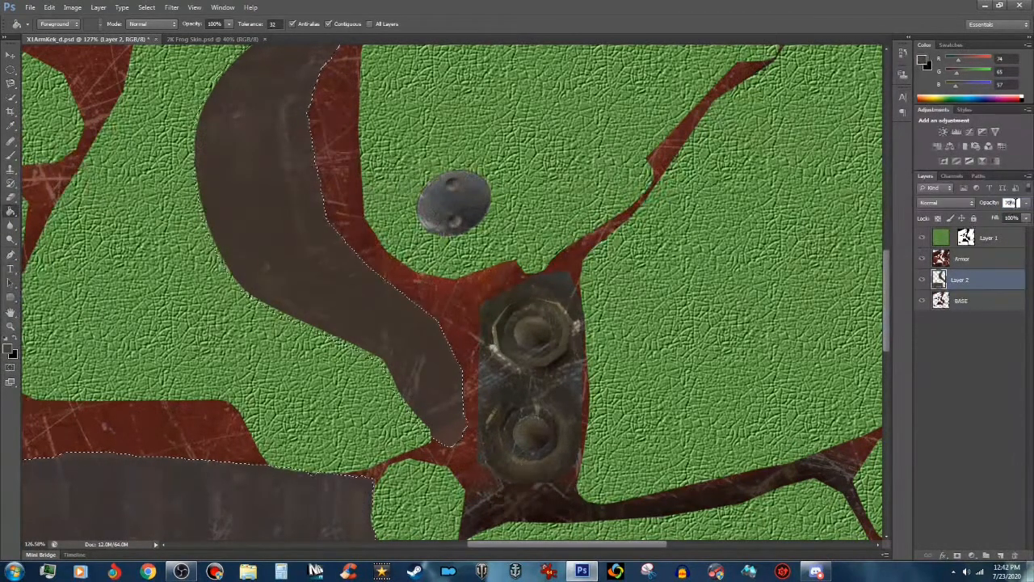
text(70)
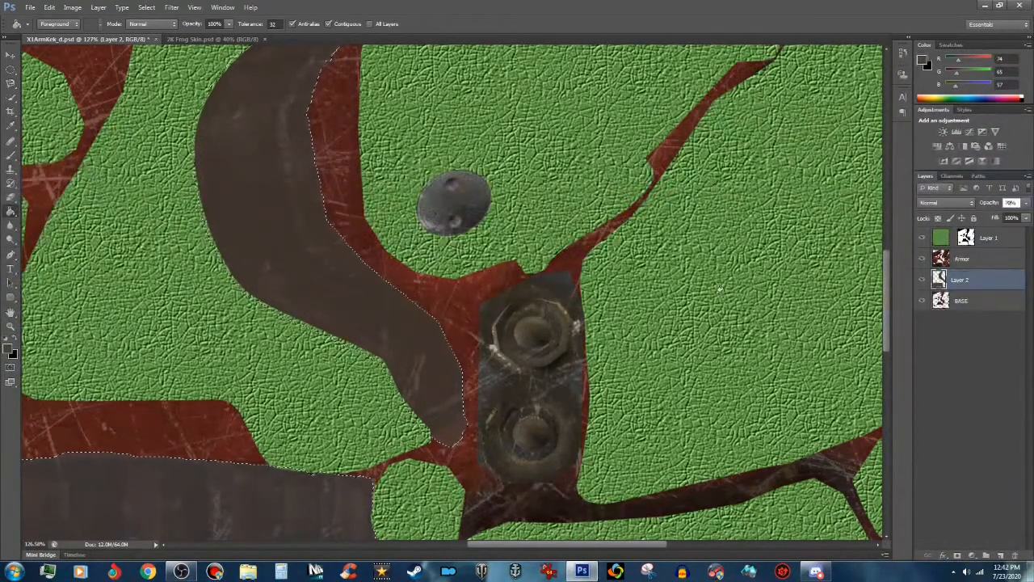
Step: Sample the grey RGB 82, 77, 74 from the round metal disc and refill the curved strip on Layer 2 with it
text(i)
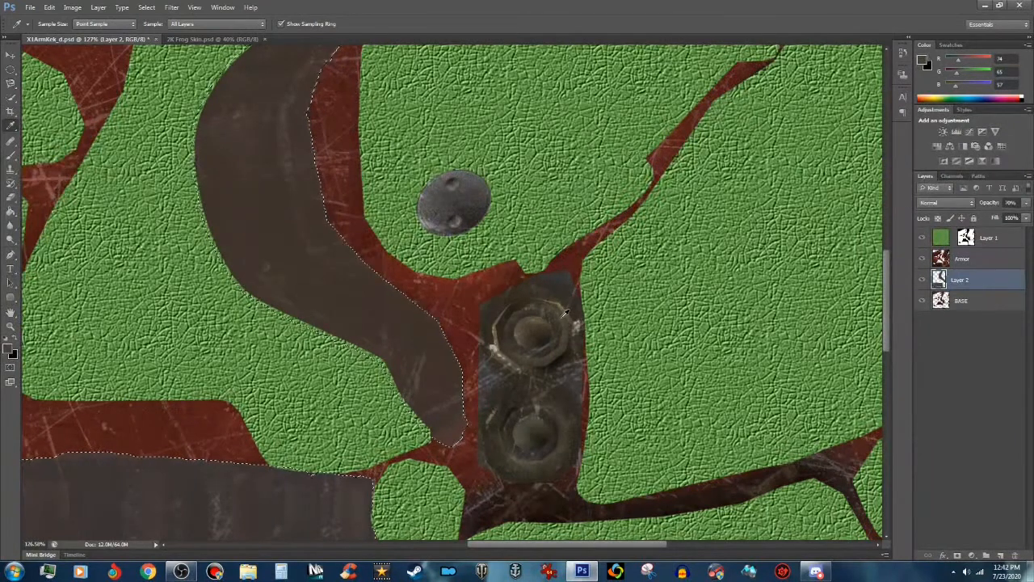
click(473, 192)
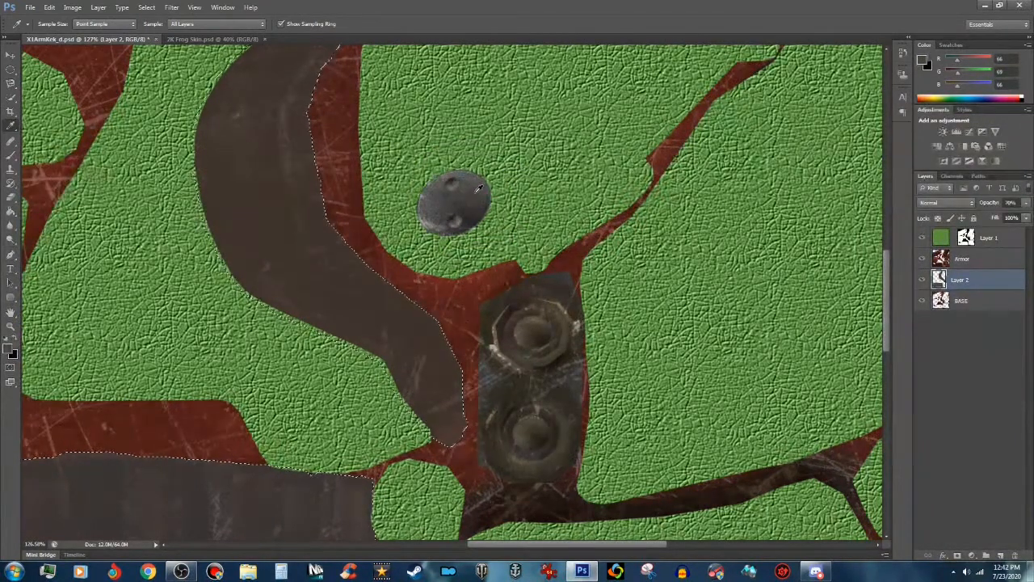
click(478, 195)
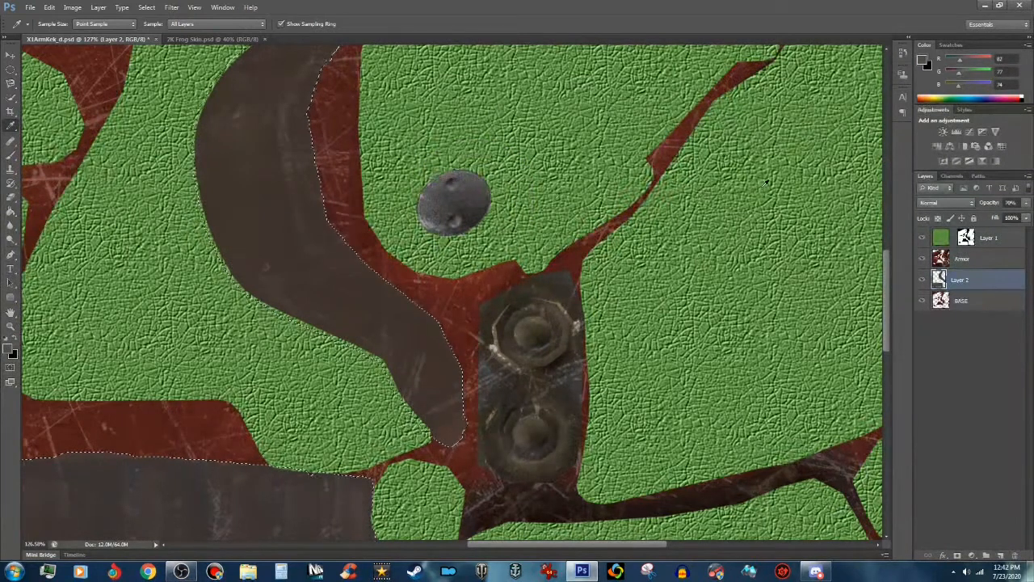
click(11, 210)
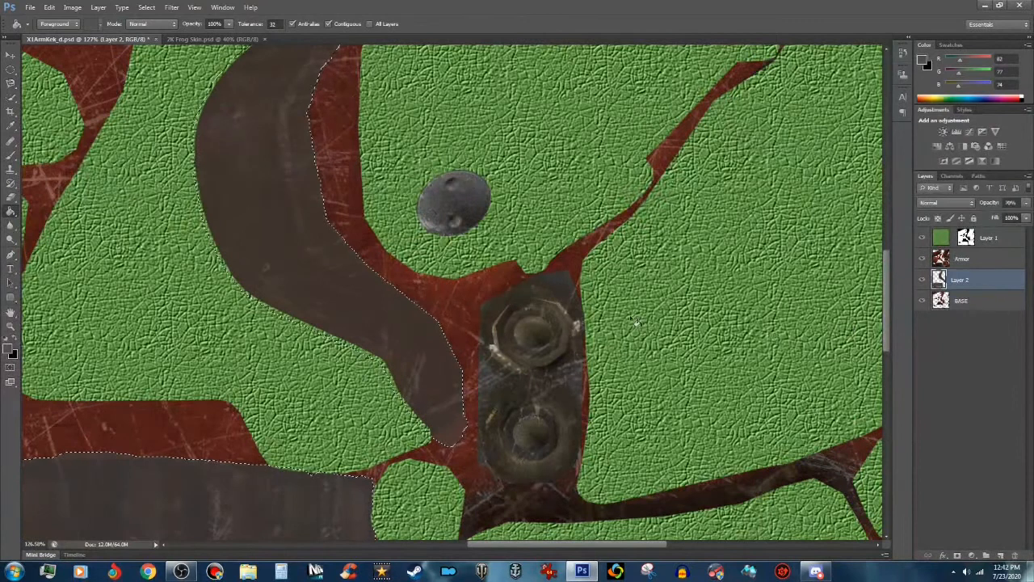
click(313, 274)
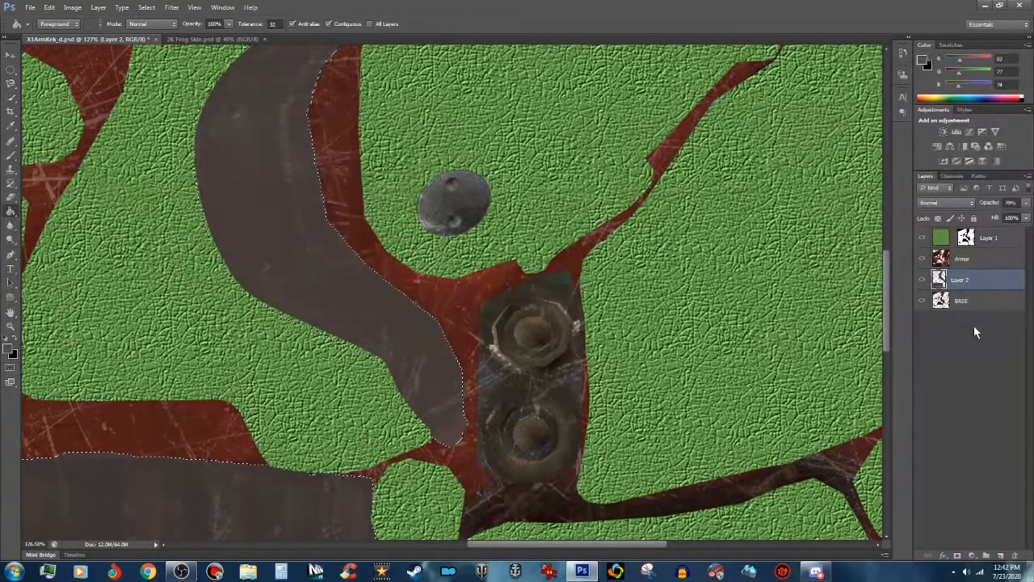
Step: Lower Layer 2's opacity to 60%
click(1011, 202)
text(60)
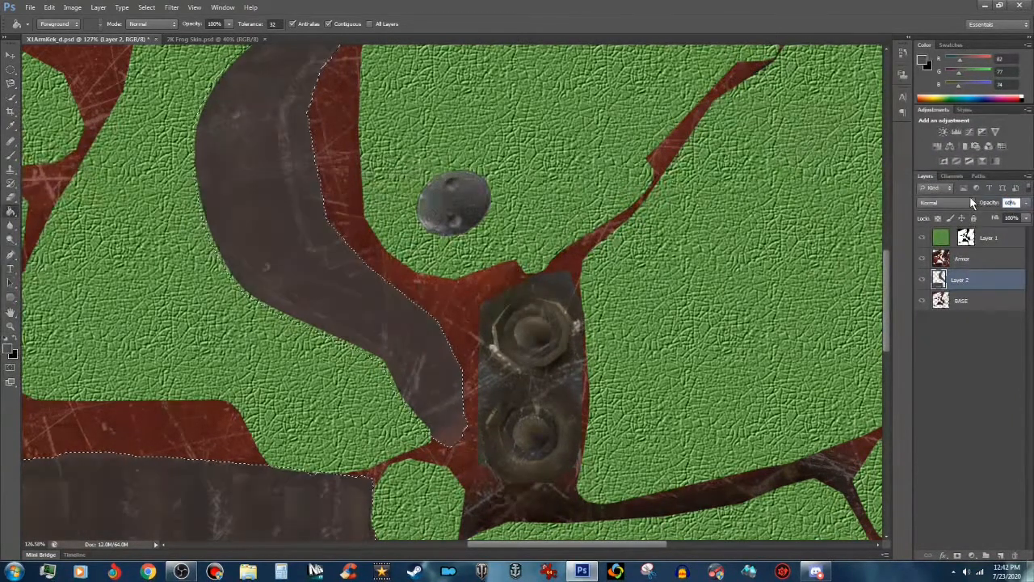
key(Return)
Step: Make Armor the active layer, switch to the Move tool and deselect the dark parts
click(1000, 258)
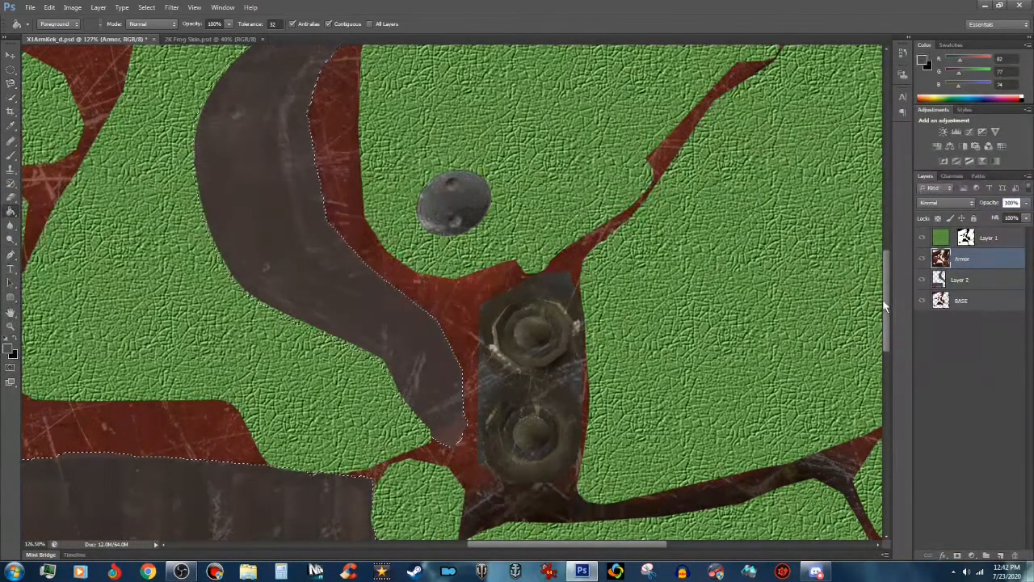
click(8, 54)
scroll(172, 281, down, 3)
scroll(172, 280, down, 5)
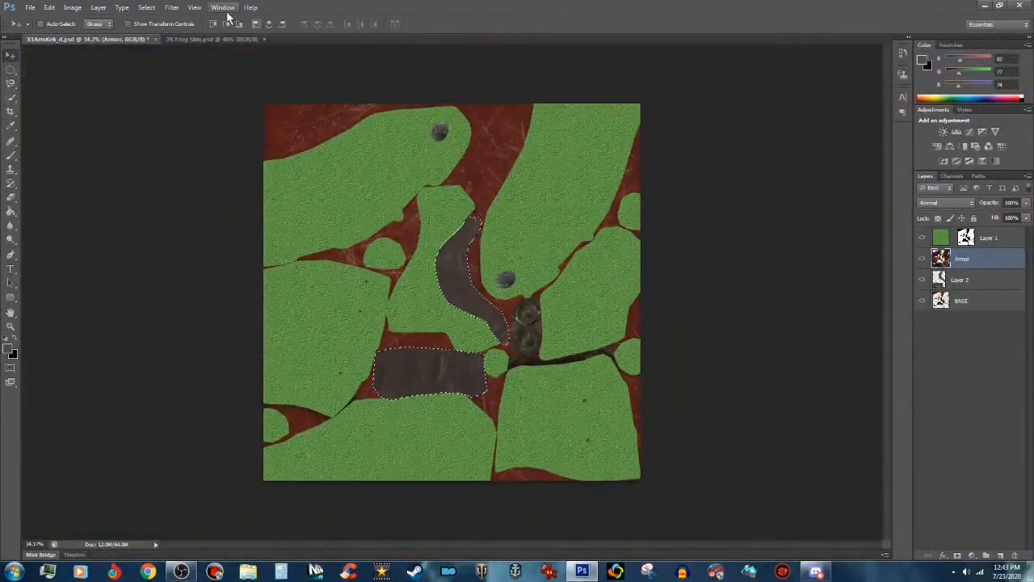
click(147, 7)
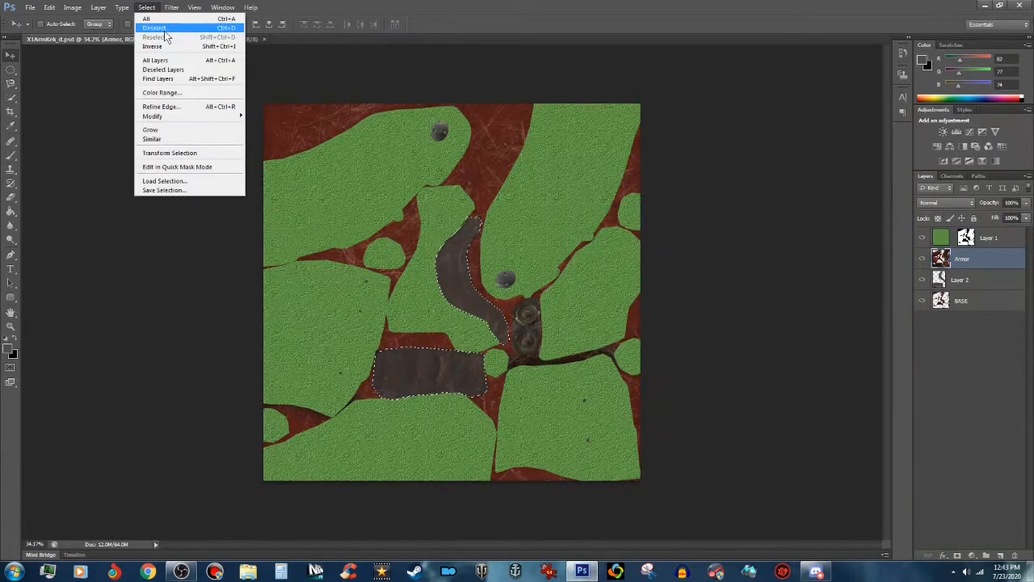
click(160, 29)
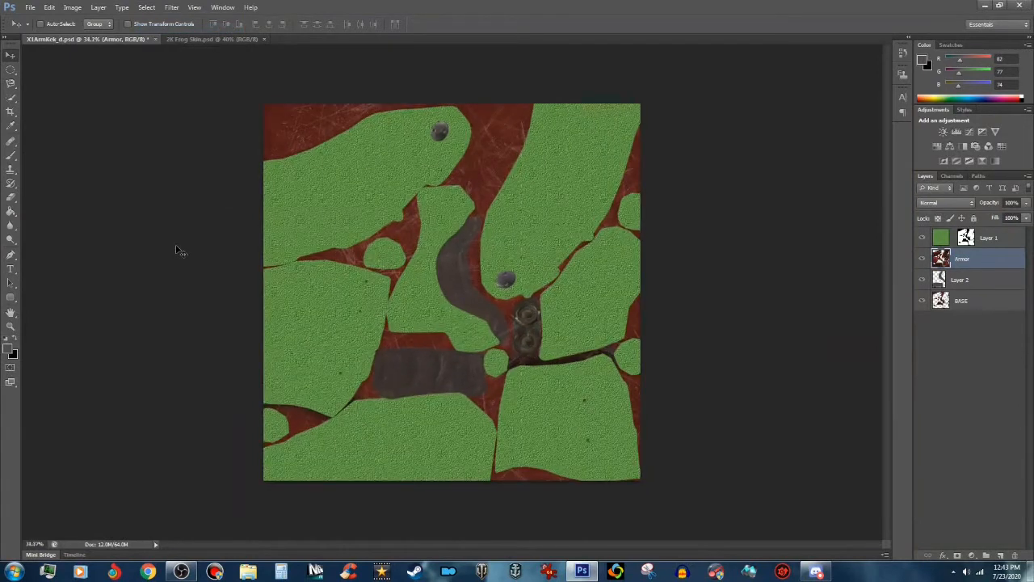
scroll(318, 323, up, 1)
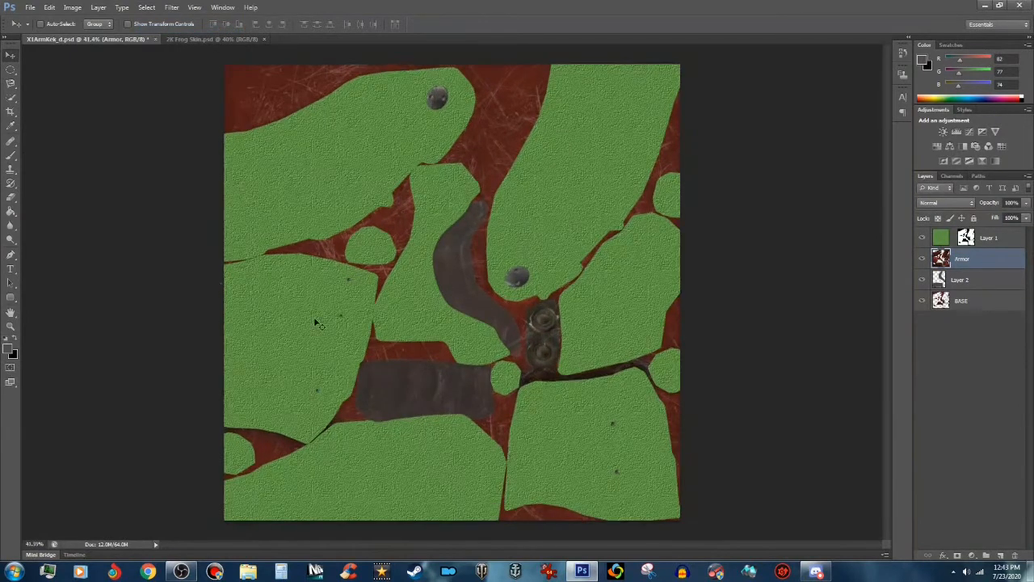
Step: Hide the green Layer 1 and open Kekistan001.psd from the FO4 PSDs folder
click(923, 240)
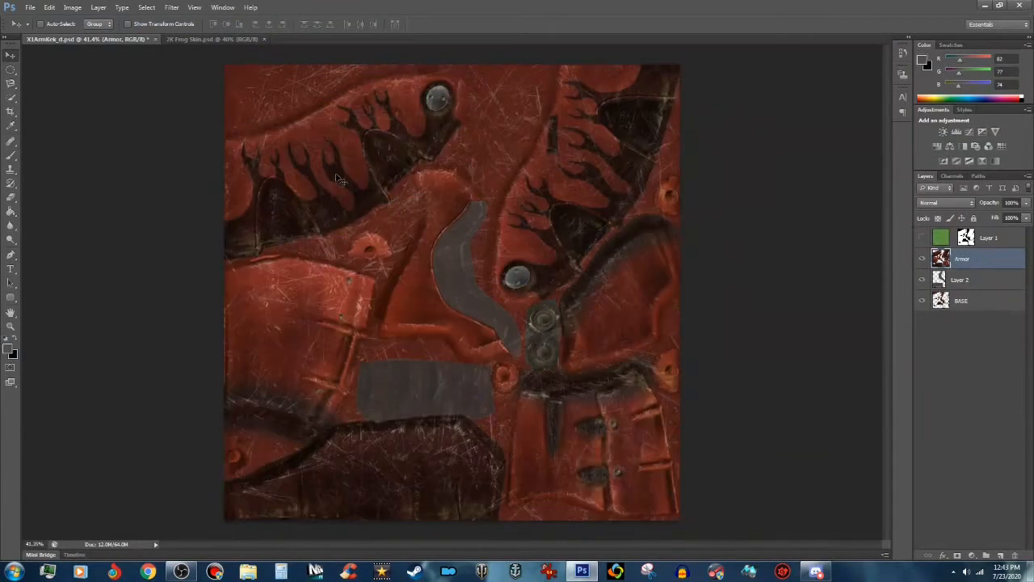
click(30, 7)
click(42, 29)
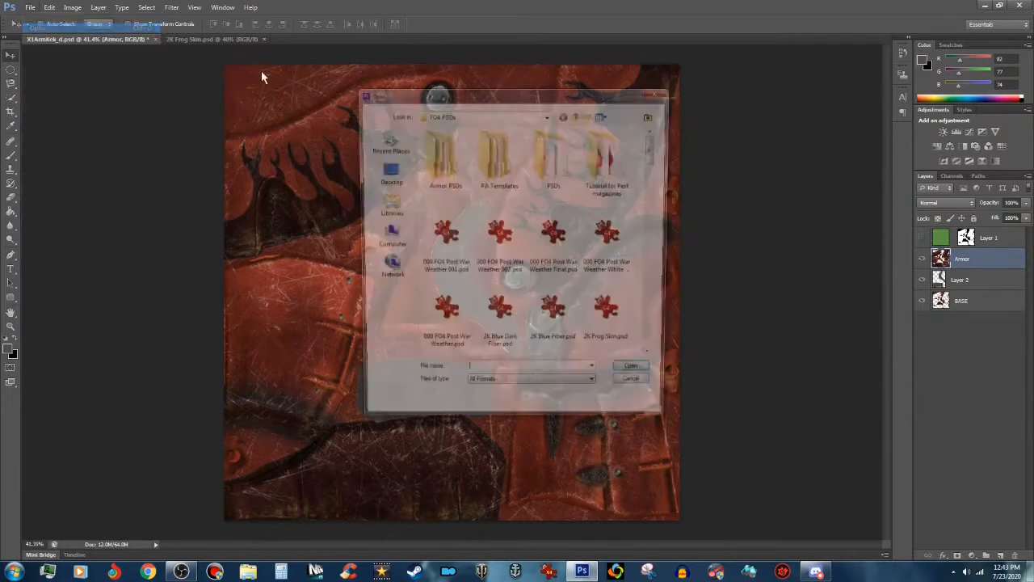
drag(655, 151, 657, 203)
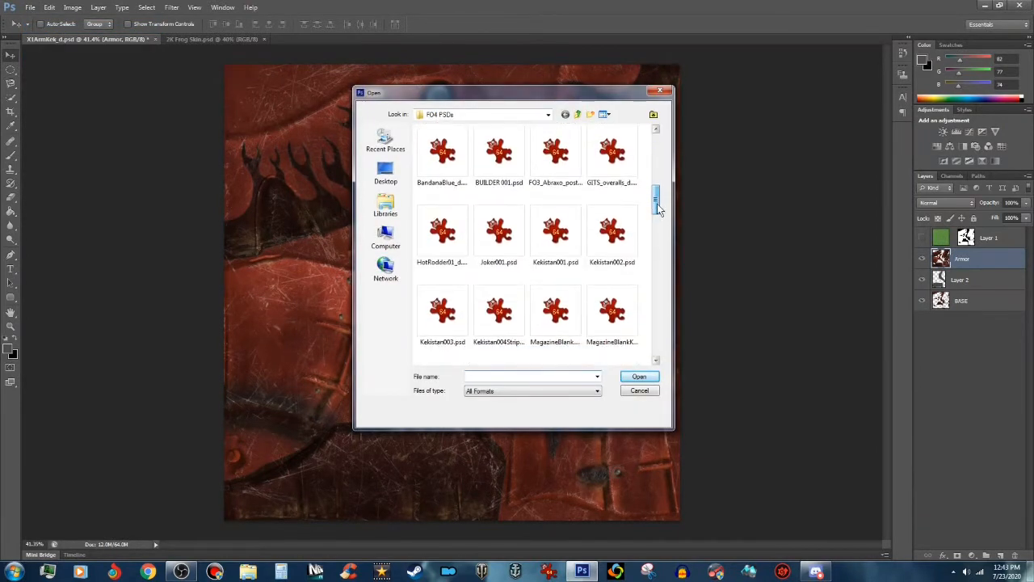
click(551, 247)
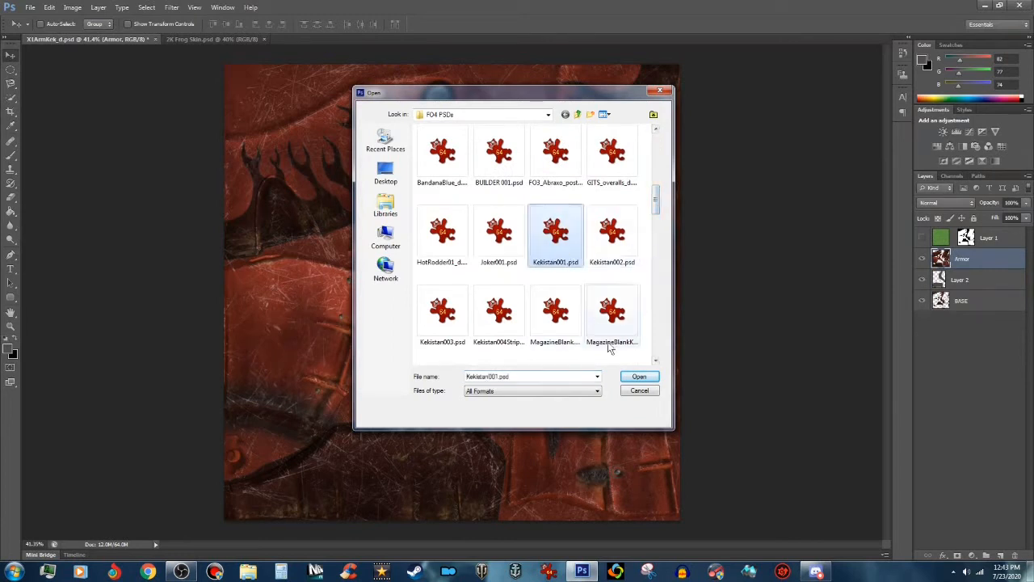
click(638, 376)
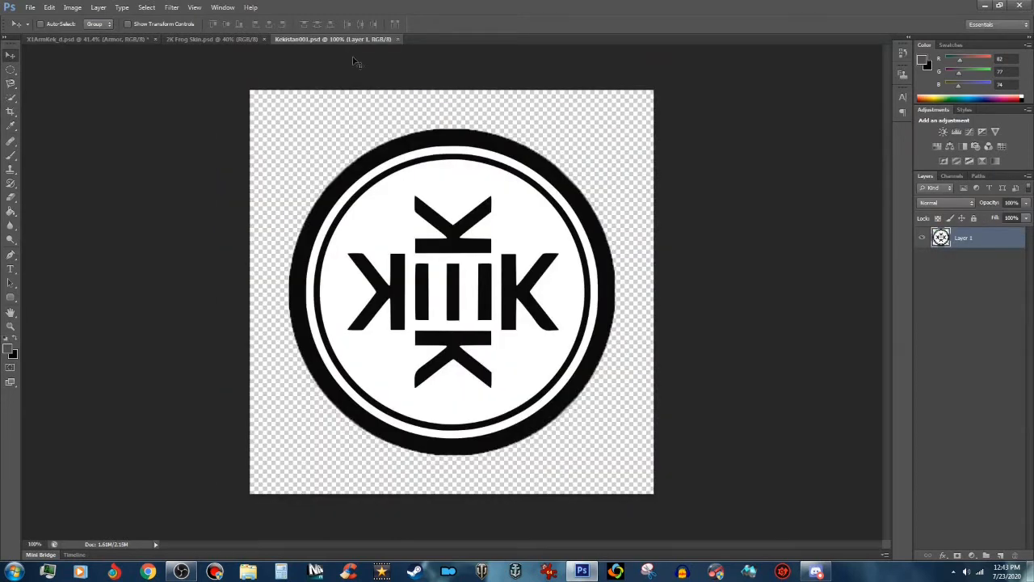
Step: Copy the round logo from Kekistan001.psd into the arm texture and move its layer above the green Layer 1
right_click(347, 39)
click(382, 80)
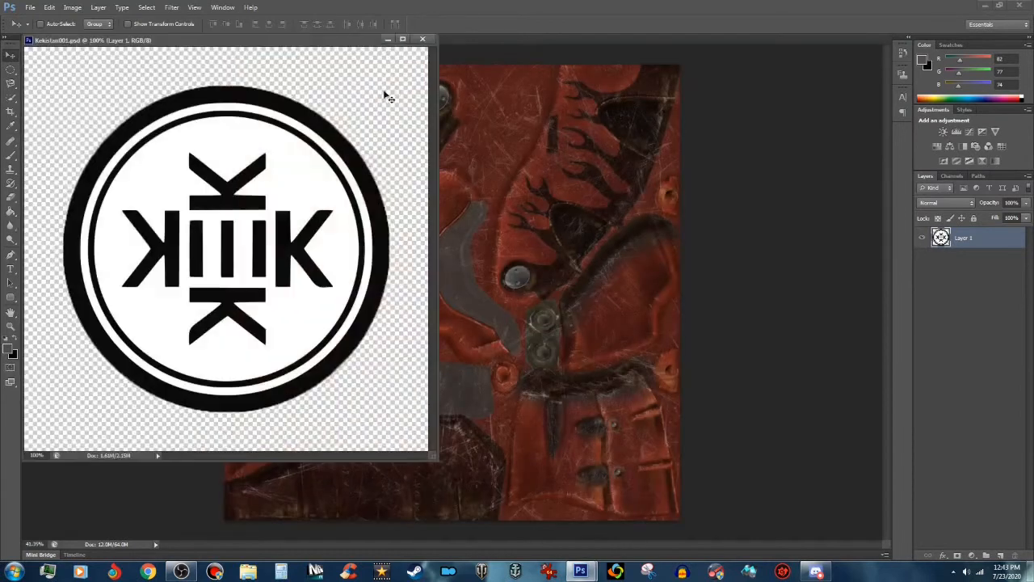
drag(212, 199, 570, 198)
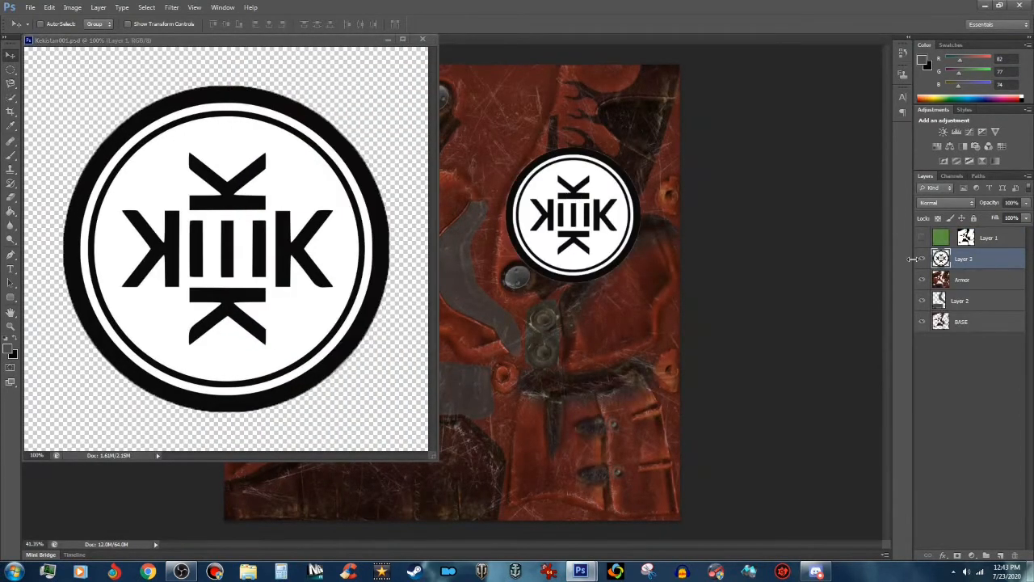
drag(968, 257, 980, 237)
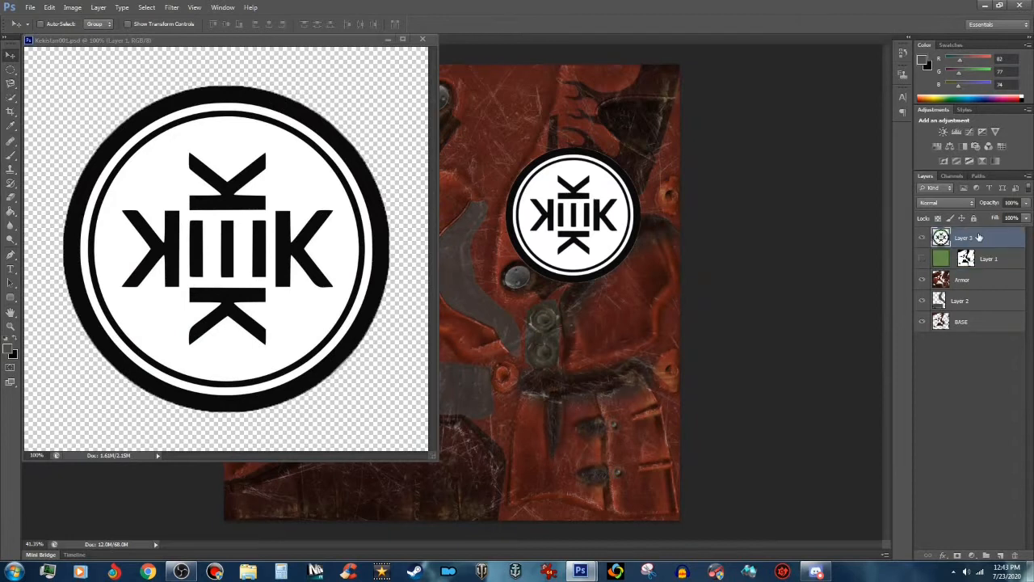
click(922, 259)
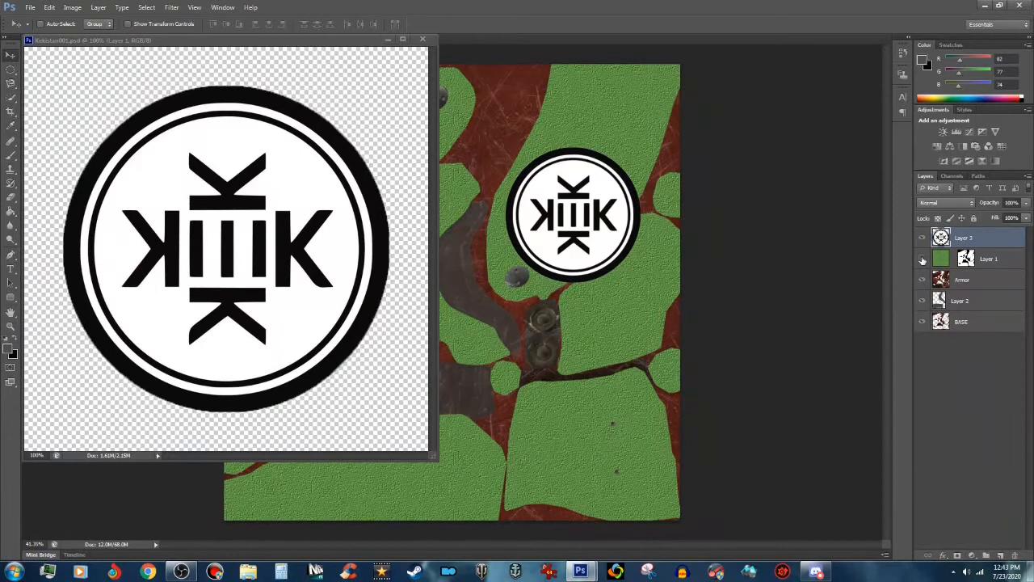
click(922, 259)
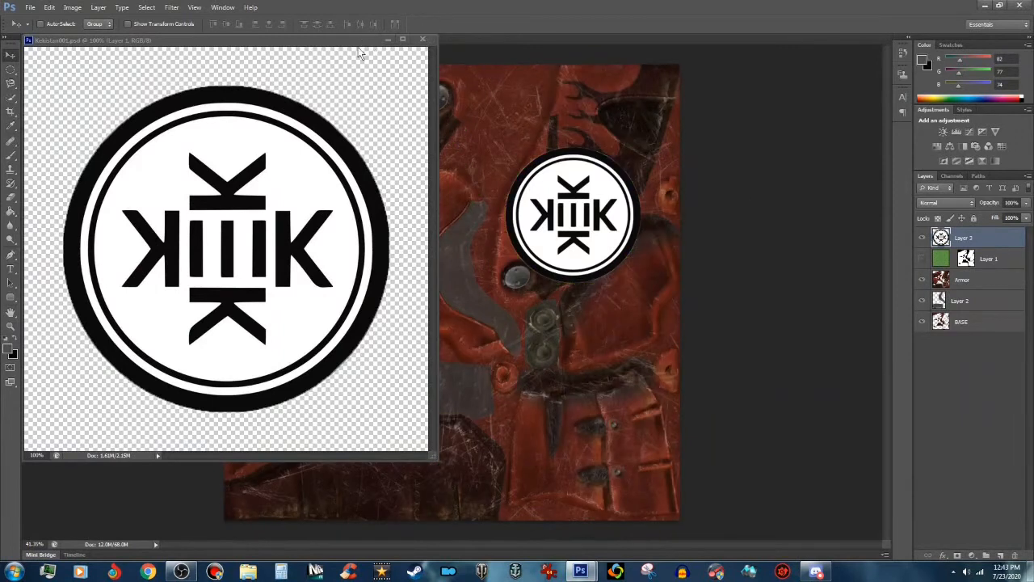
Step: Return to the arm texture document, scale the logo to about 41% and place it on the upper-right flame-painted armor plate
drag(365, 46, 324, 39)
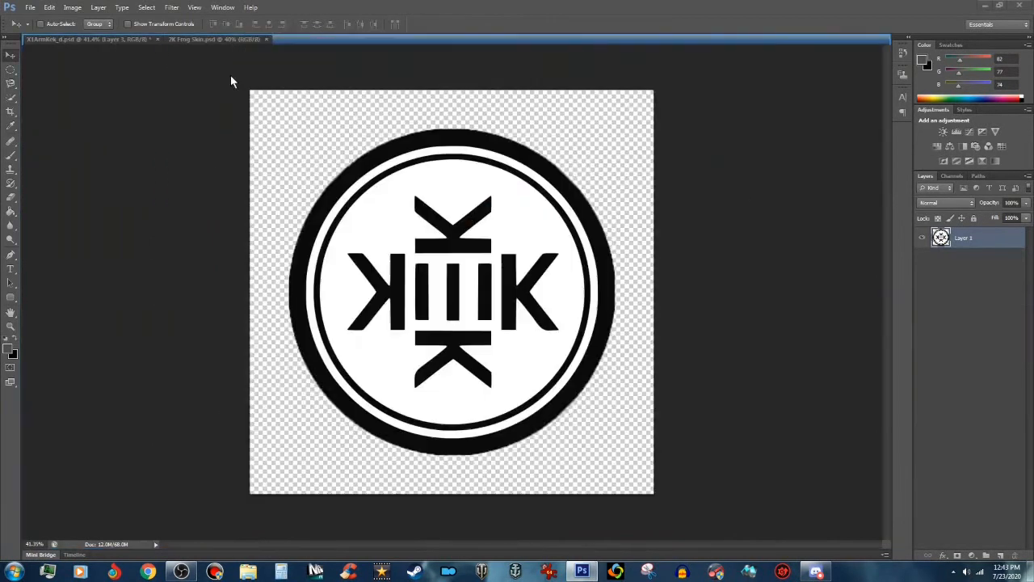
drag(31, 42, 647, 199)
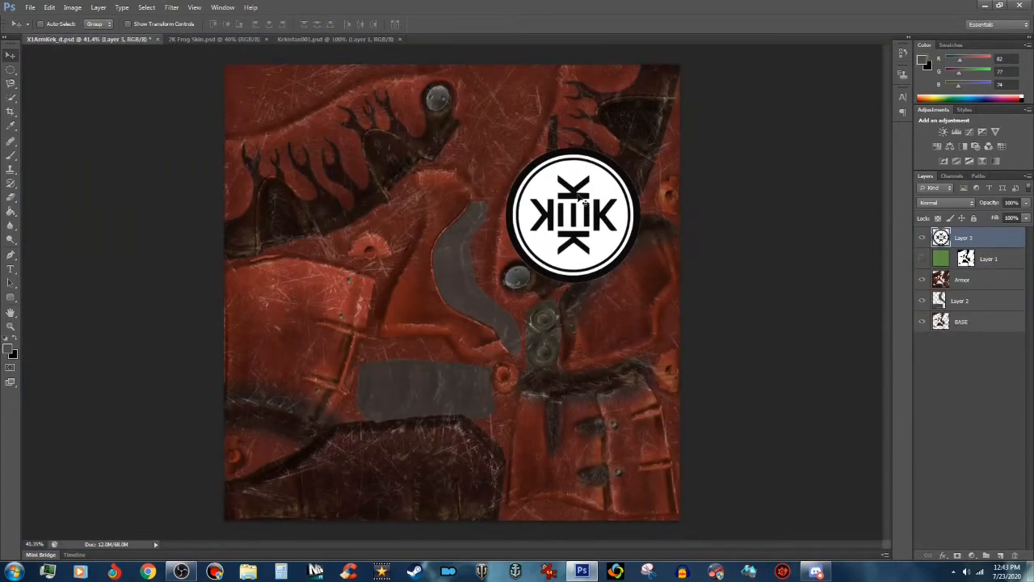
key(ctrl+t)
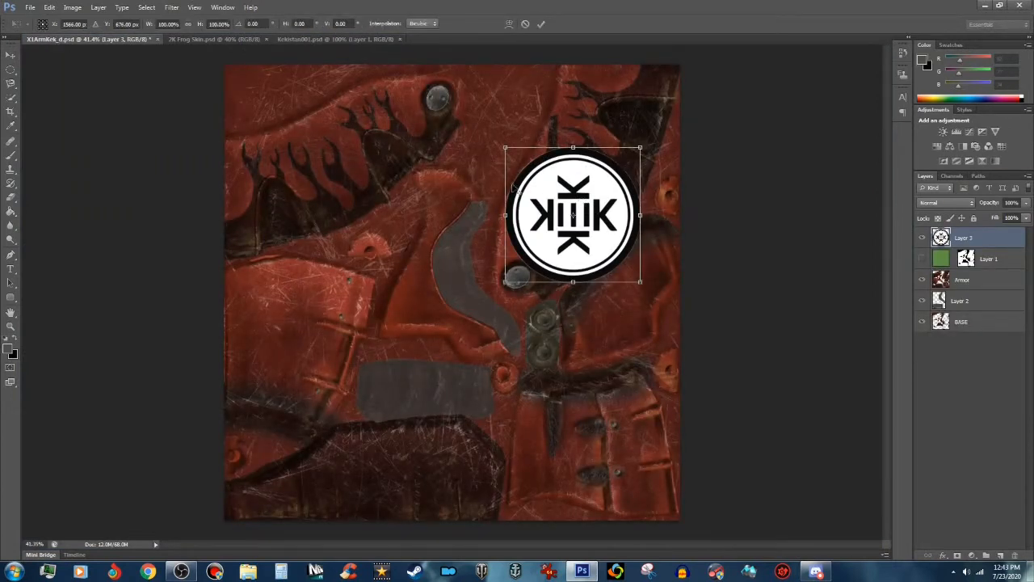
drag(502, 146, 556, 172)
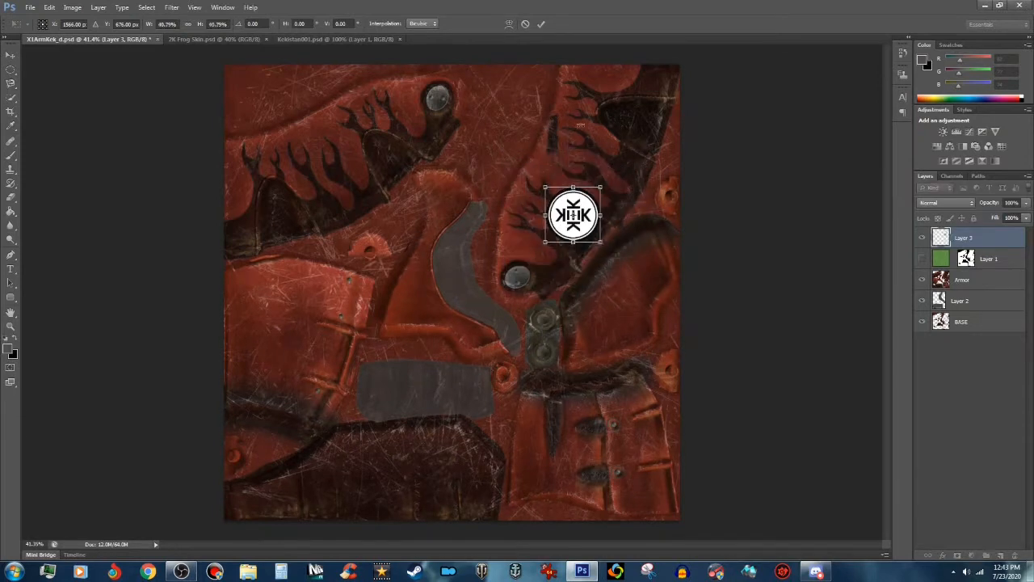
click(542, 24)
drag(585, 218, 610, 185)
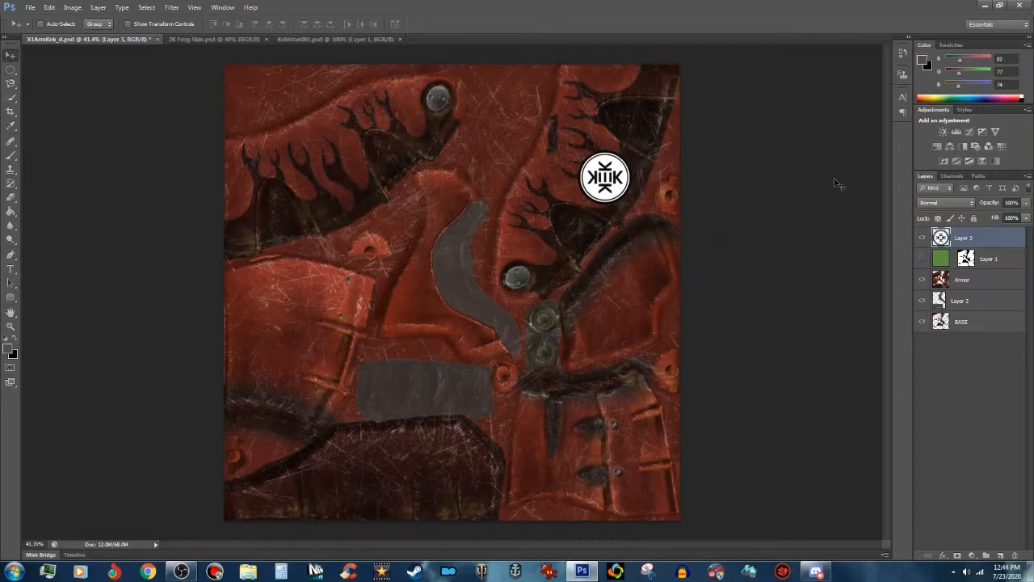
right_click(1022, 246)
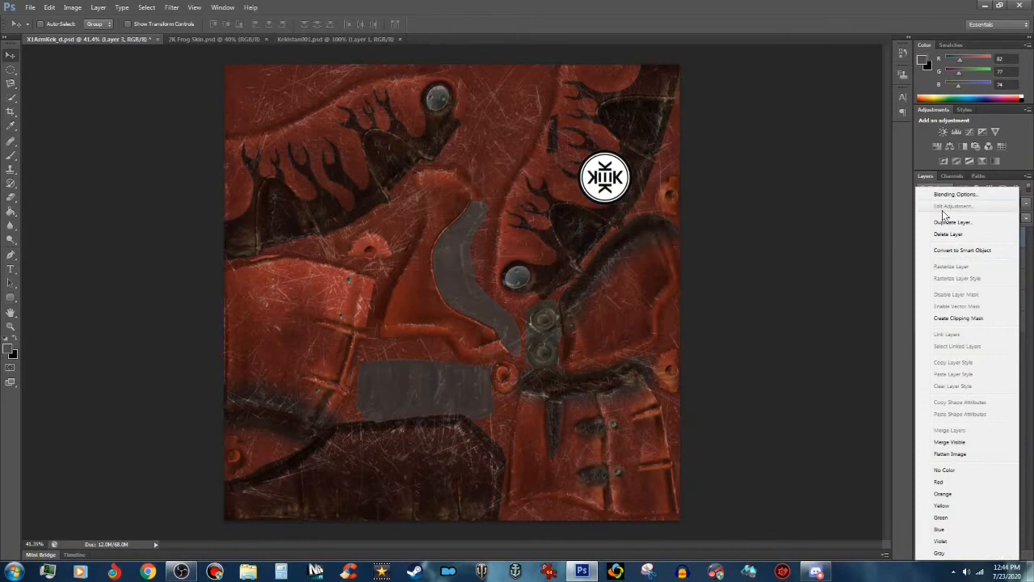
click(948, 234)
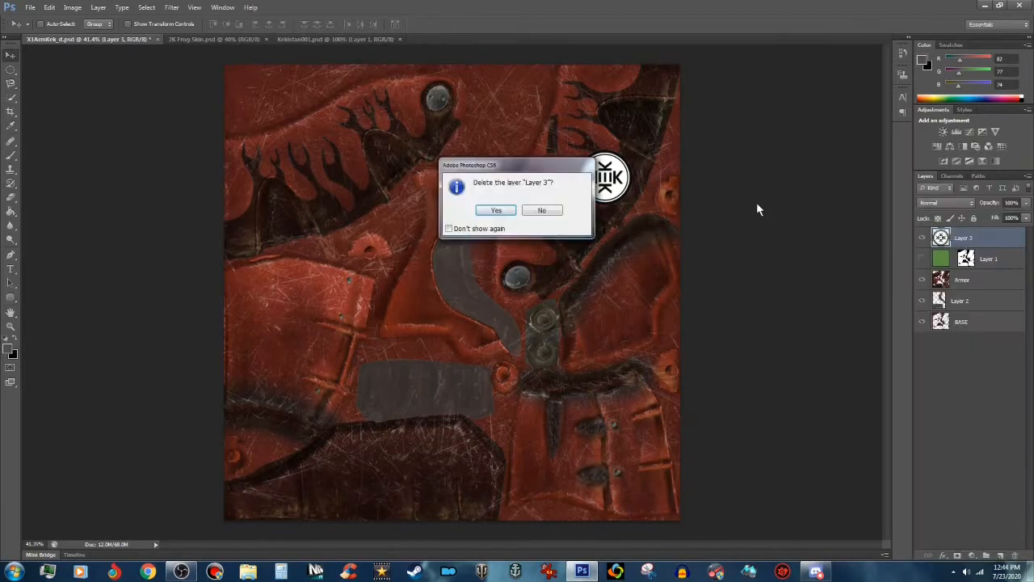
click(557, 211)
Step: Duplicate the Layer 3 logo and move the copy onto the upper-left flame-painted armor plate
right_click(1004, 238)
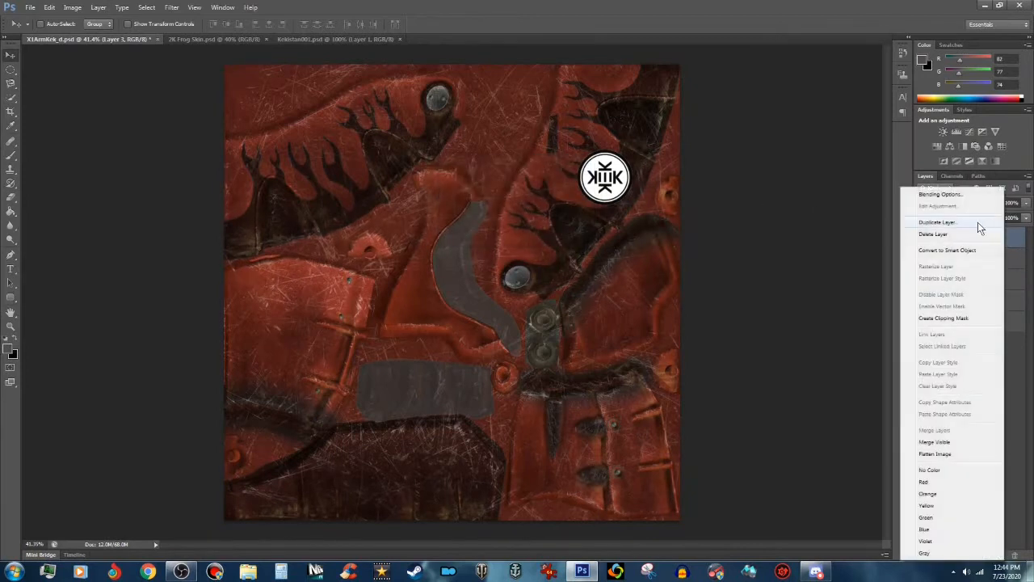
click(951, 221)
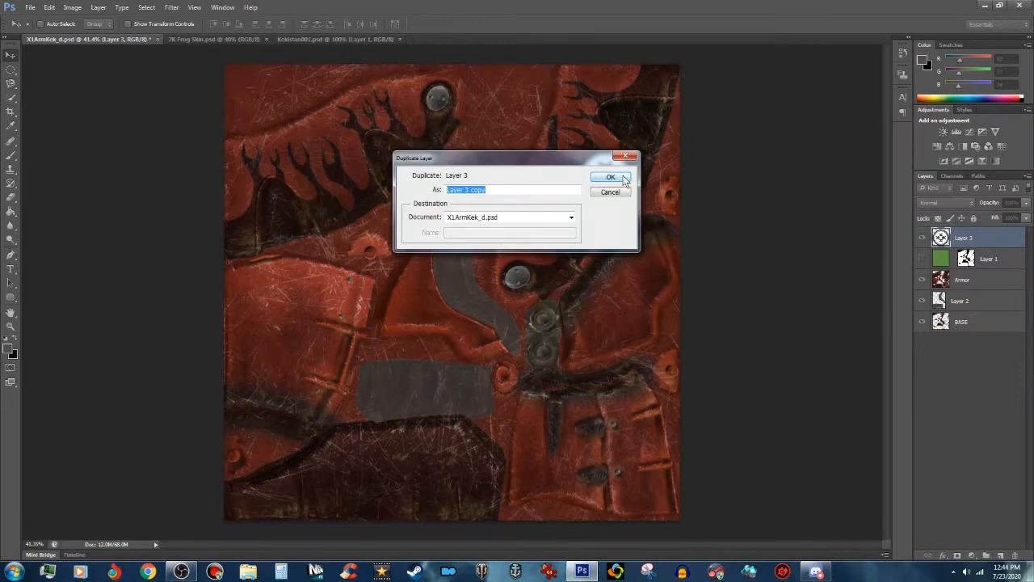
click(622, 175)
drag(612, 187, 342, 193)
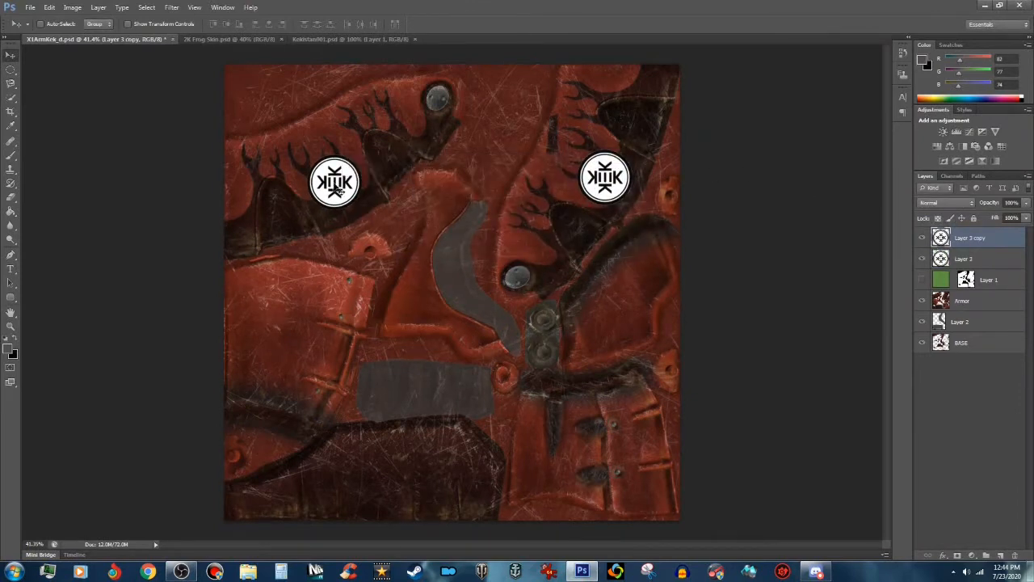
Step: Rotate the duplicated logo on the upper-left plate clockwise to suit the plate's angle
key(ctrl+t)
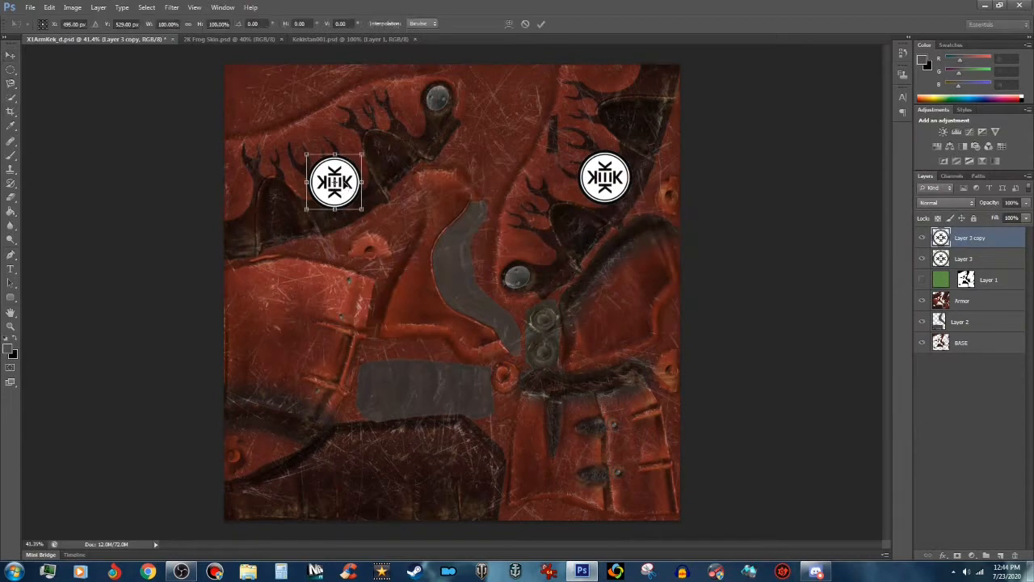
drag(377, 220, 356, 236)
click(547, 25)
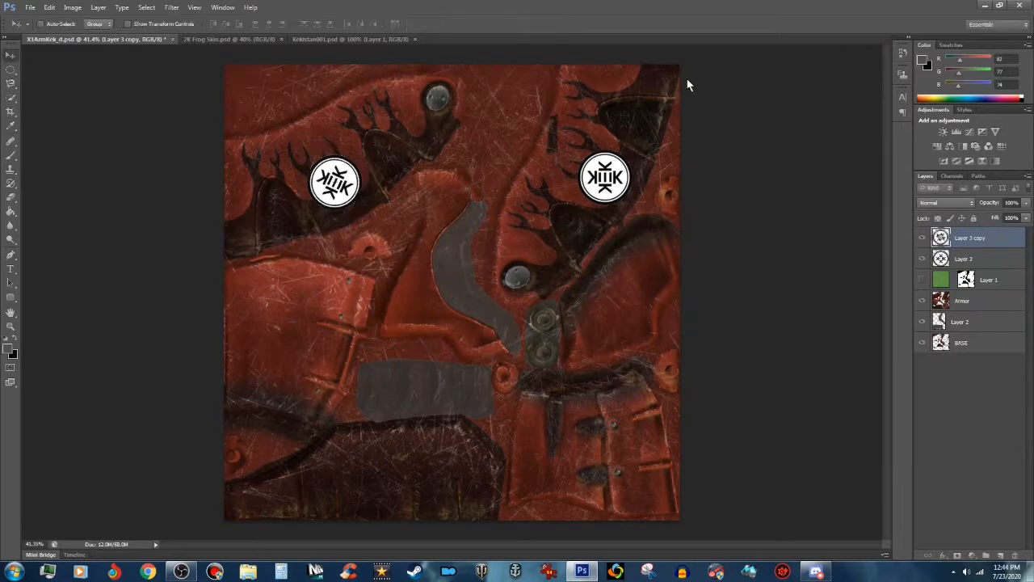
Step: Rotate the Layer 3 logo about 22° counterclockwise and make the green Layer 1 visible again
click(1002, 262)
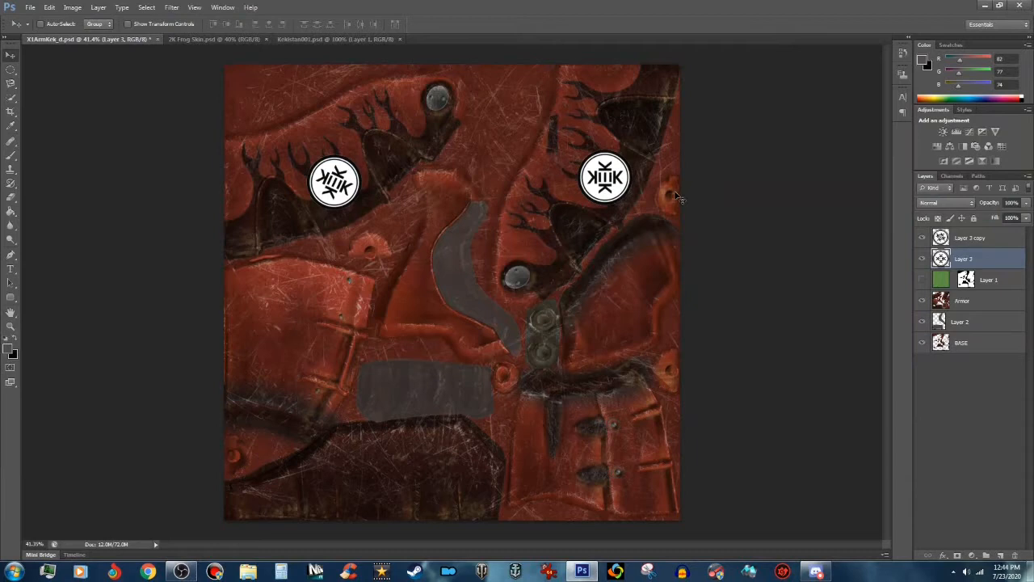
key(ctrl+t)
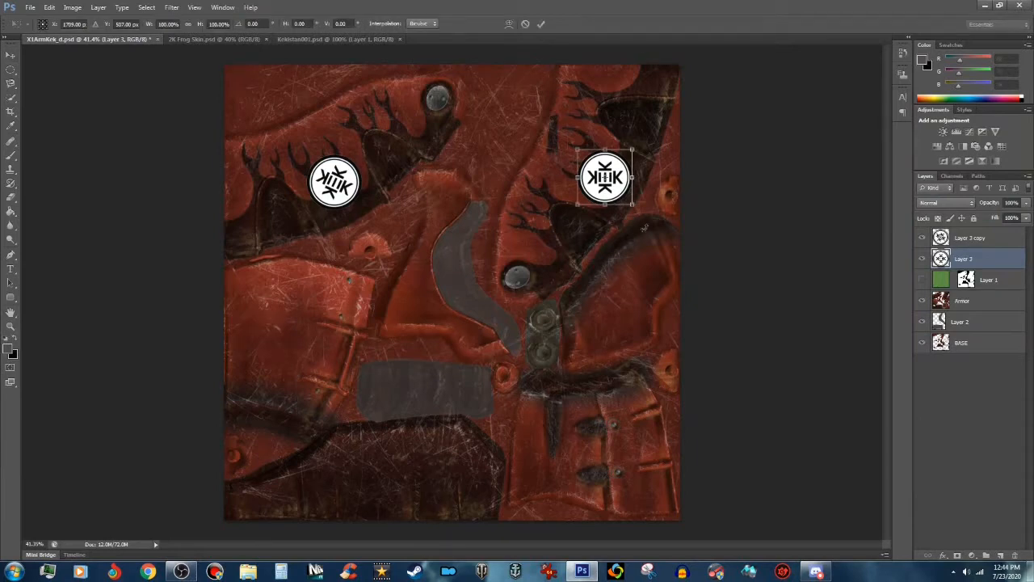
drag(648, 223, 668, 206)
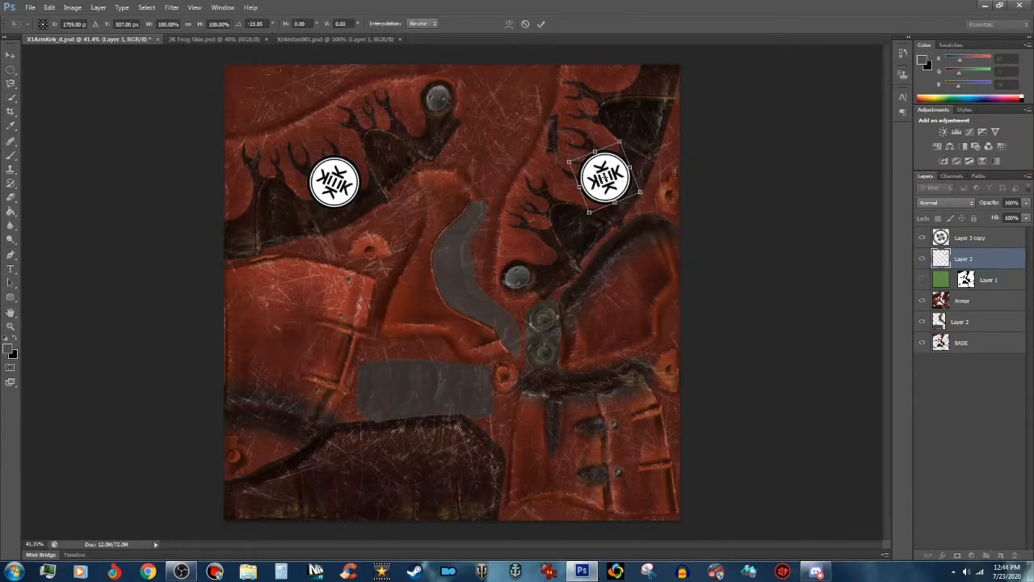
click(542, 23)
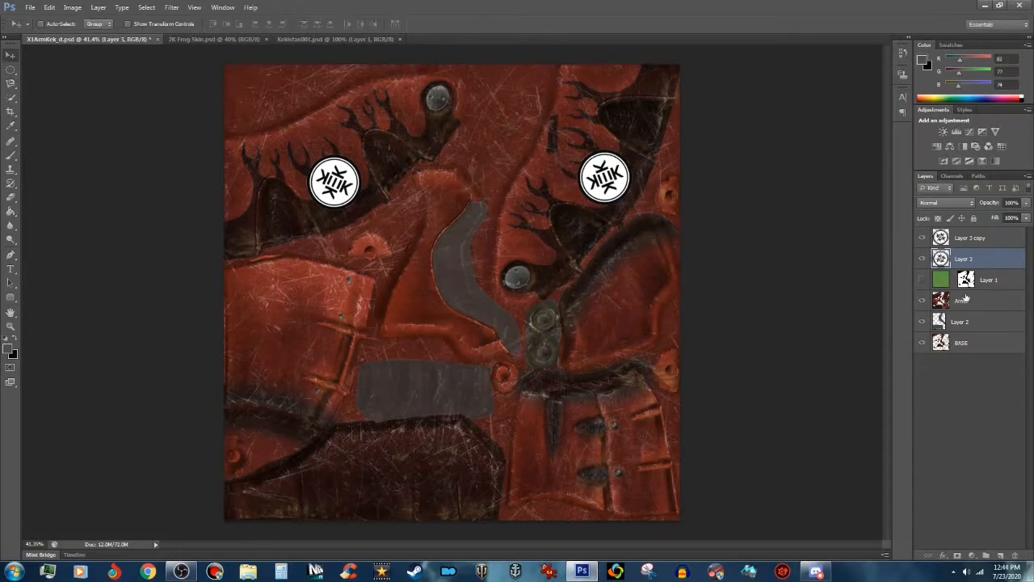
click(922, 280)
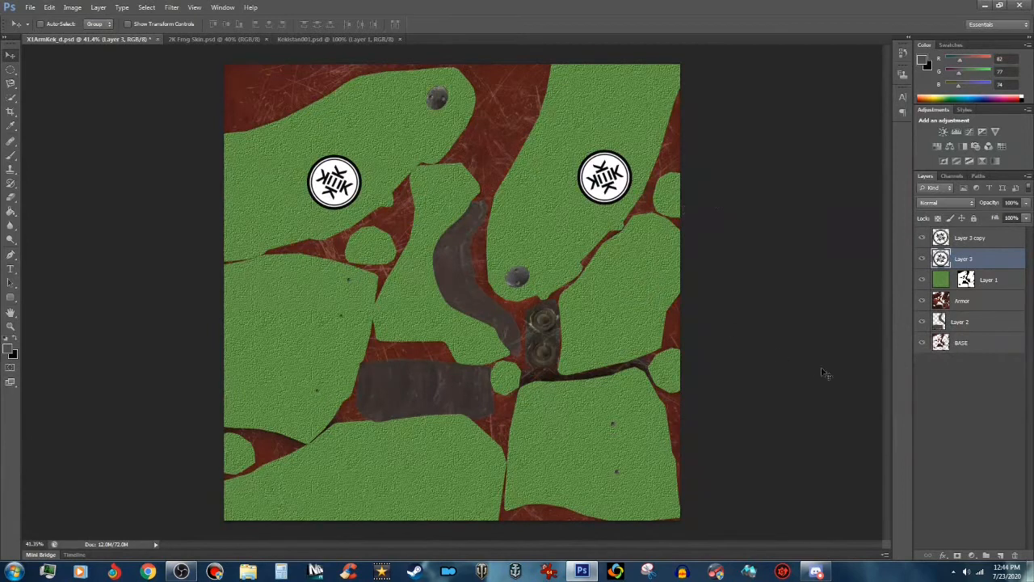
Step: Select the entire arm texture canvas and copy all visible layers merged
click(149, 8)
click(158, 19)
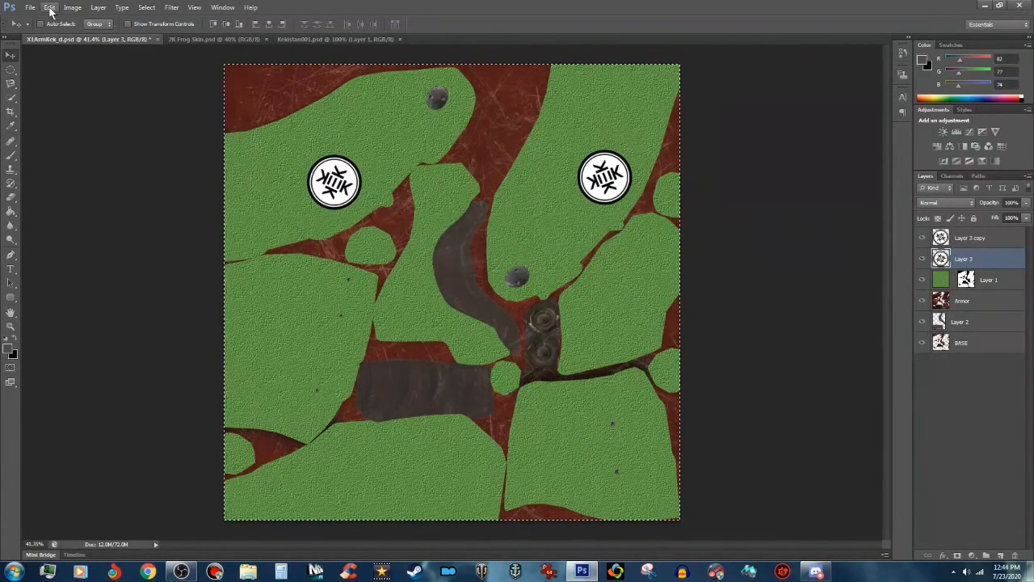
click(49, 7)
click(73, 83)
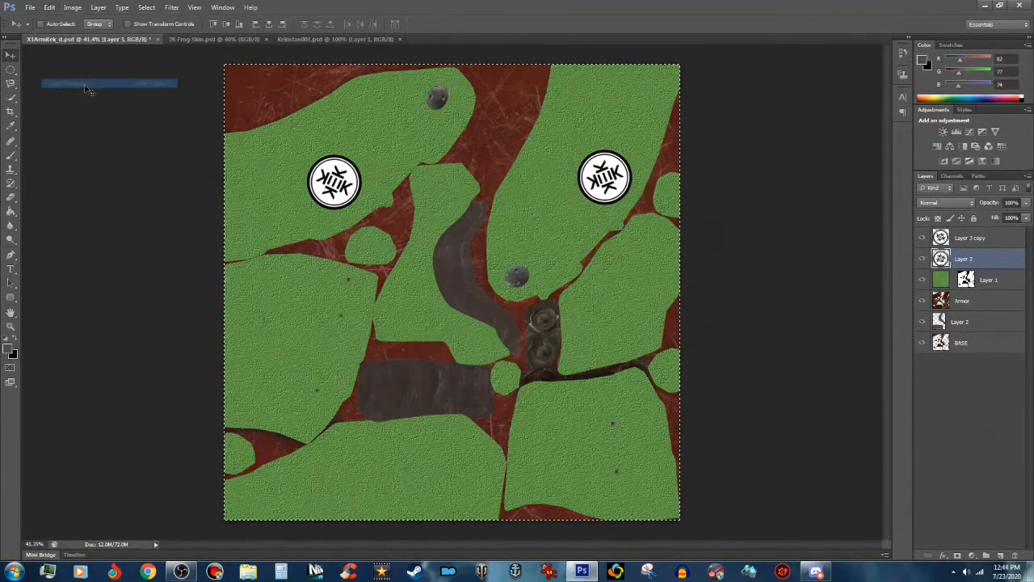
Step: Create a new 2048 x 2048 pixel RGB document at 72 pixels/inch with transparent background contents
click(30, 8)
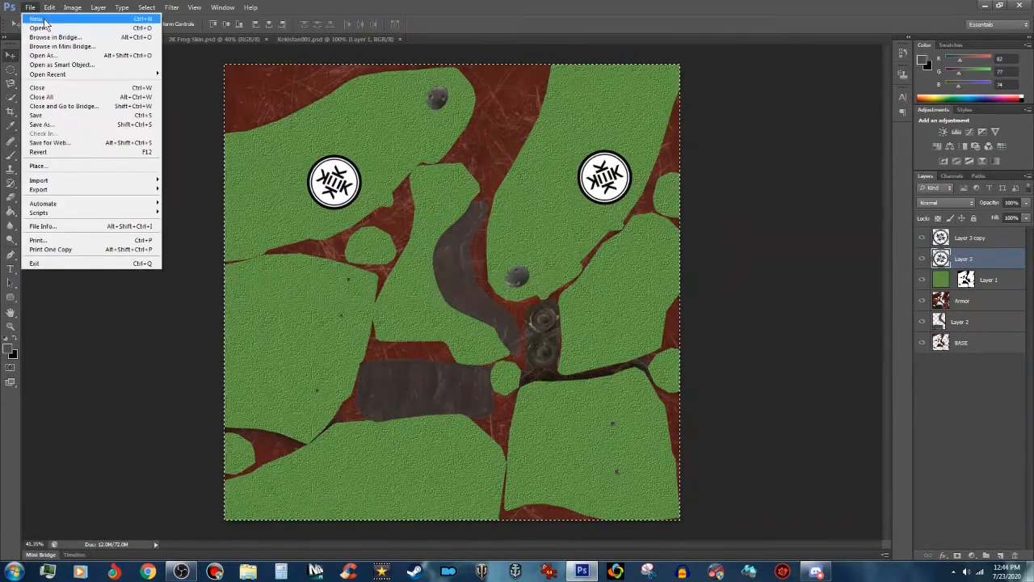
click(36, 18)
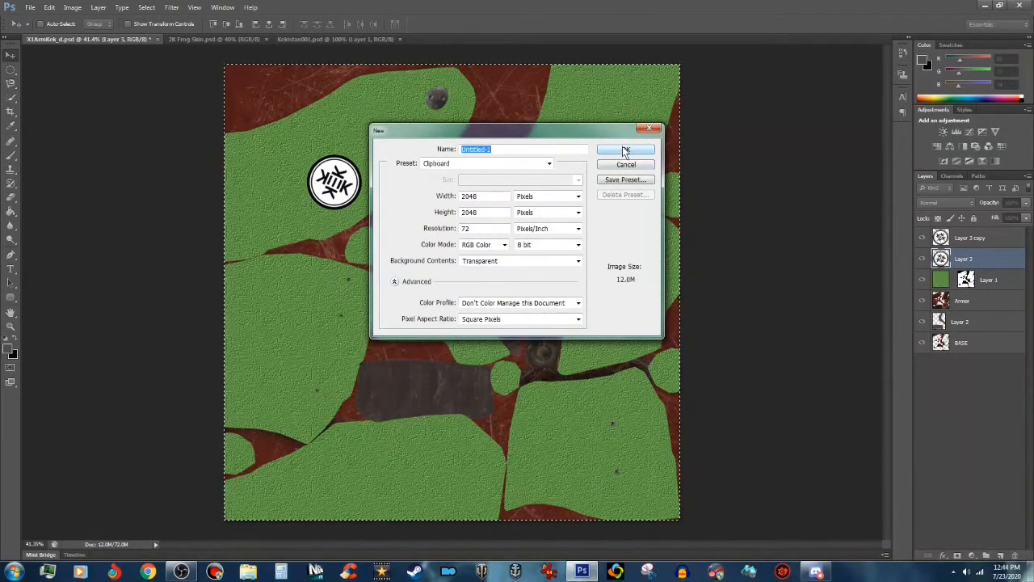
click(627, 152)
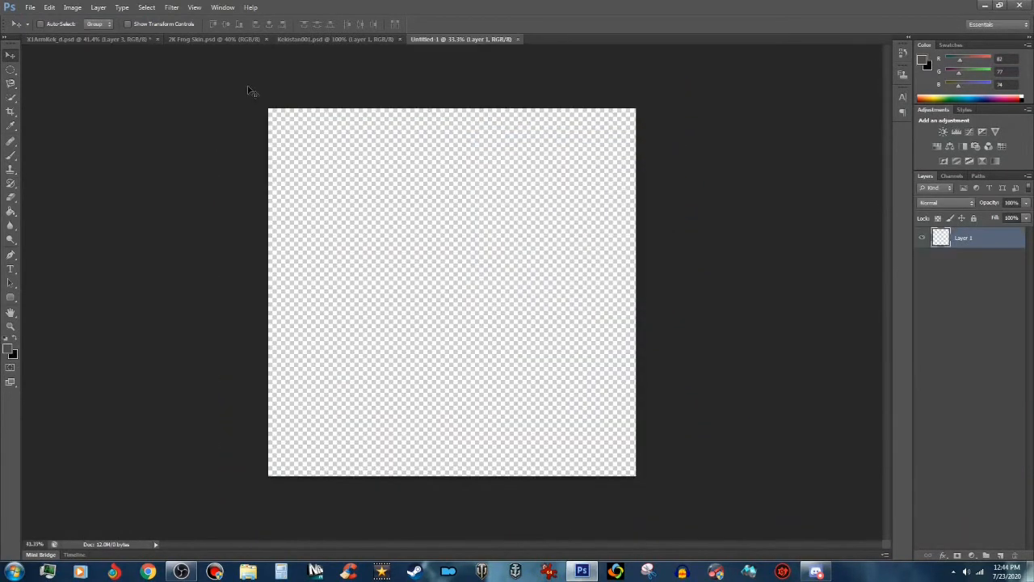
Step: Paste the merged arm texture into the new document and flatten the image
click(52, 7)
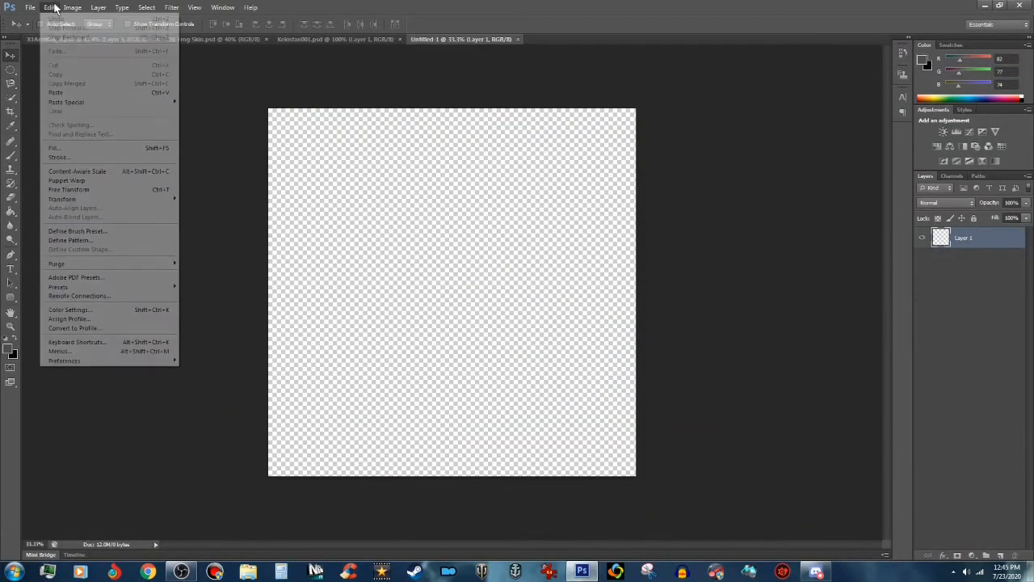
click(87, 93)
click(105, 8)
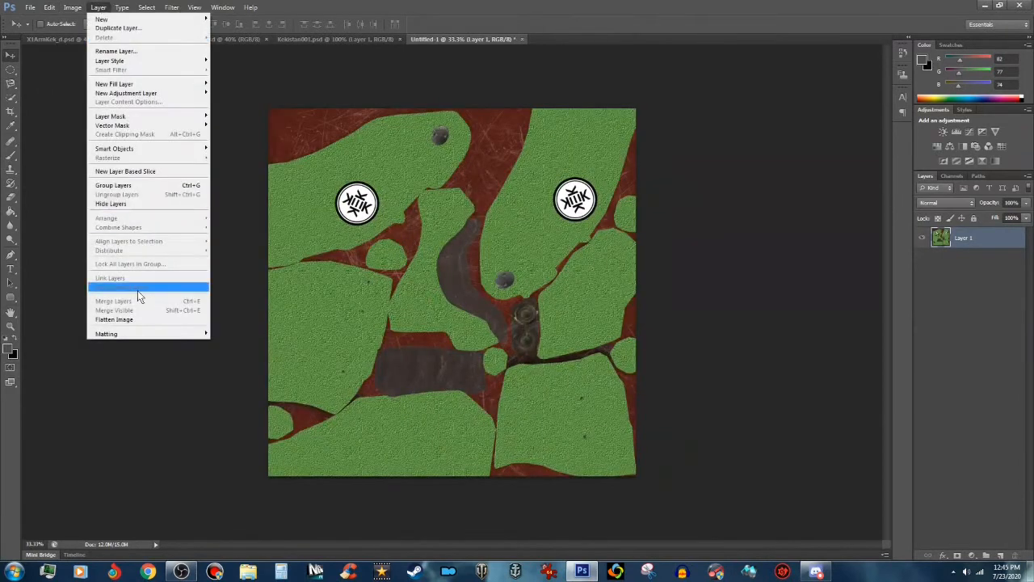
click(141, 318)
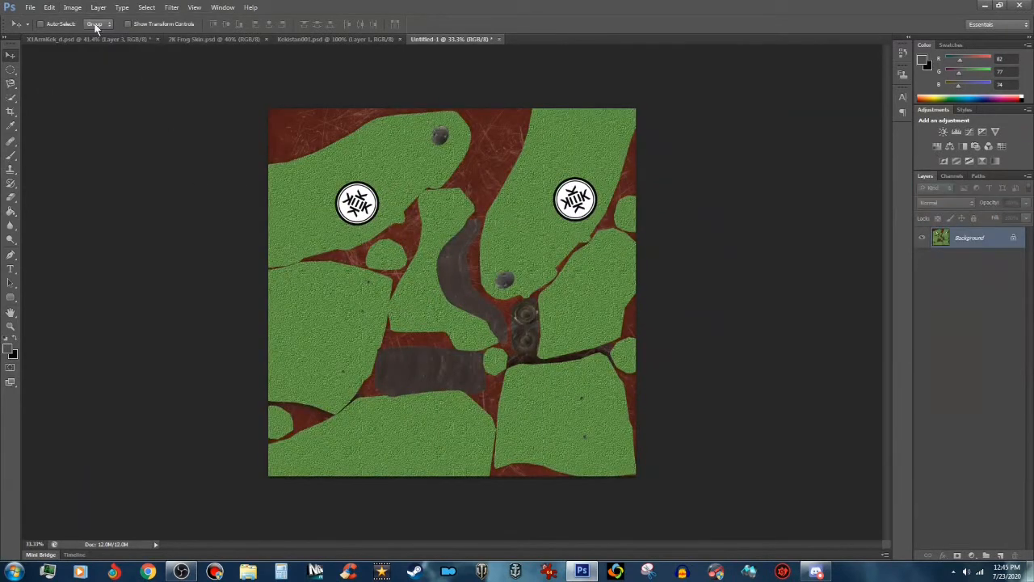
Step: Start saving the flattened texture under a new name in the PSDs folder, using the D3D/DDS format
click(29, 7)
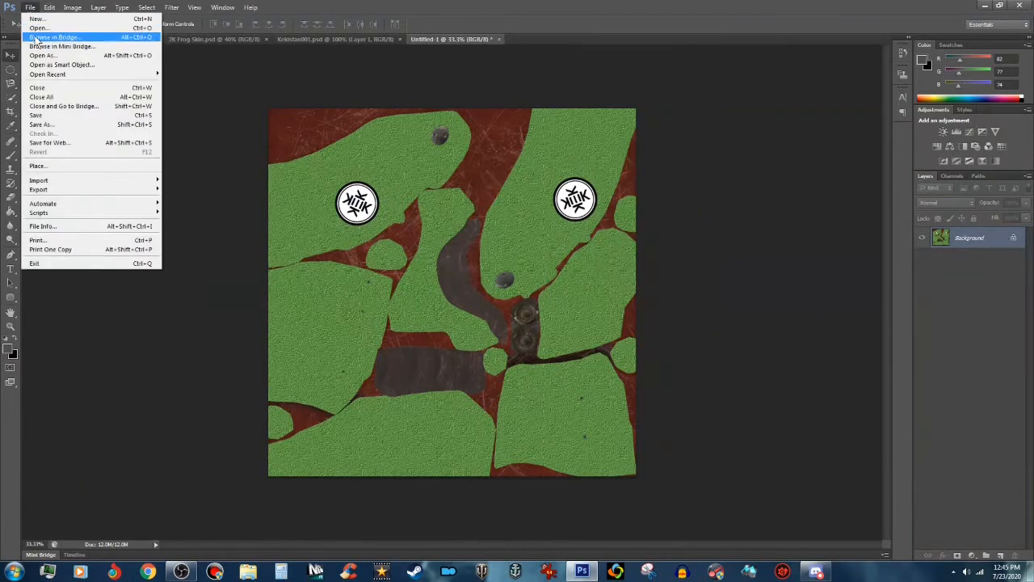
click(42, 124)
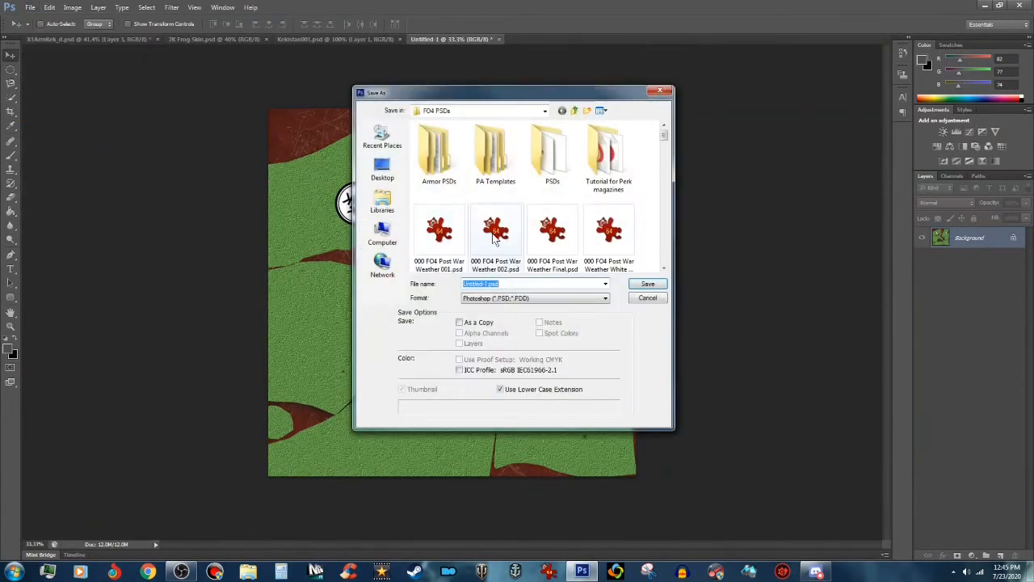
double_click(552, 164)
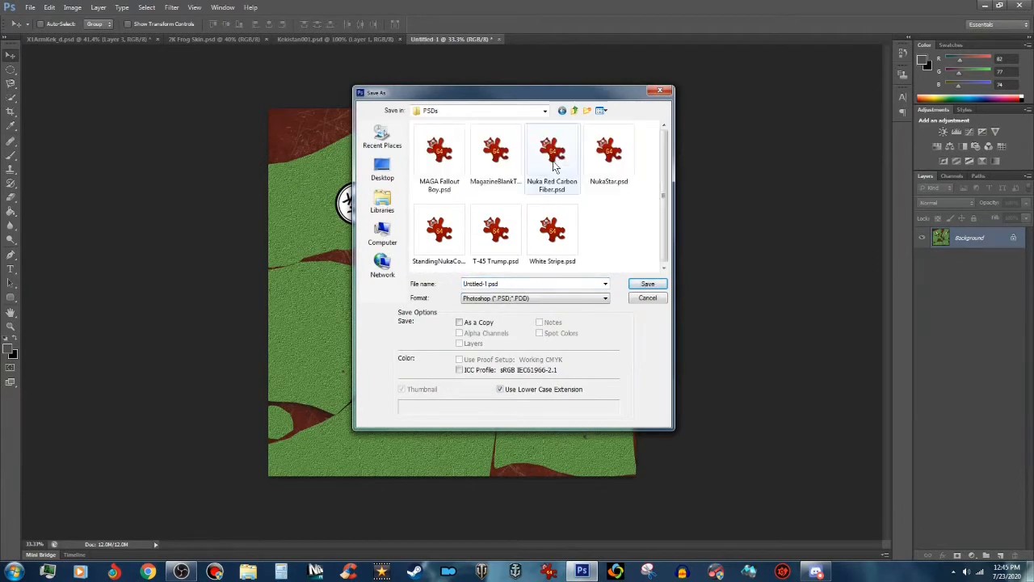
click(605, 298)
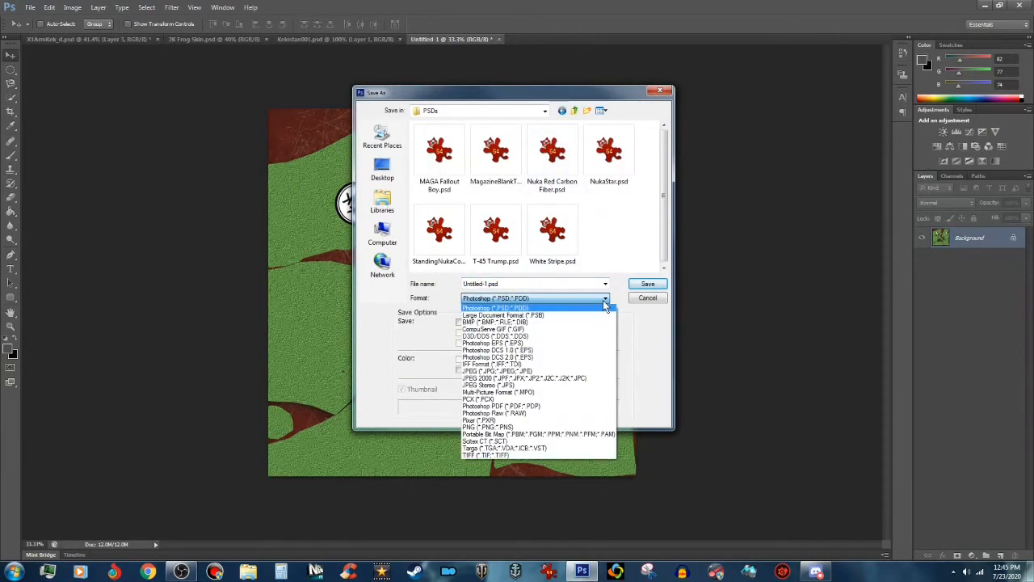
click(557, 338)
Step: Name the file X01ArmKek and save it as a DXT1 RGB 4 bpp no-alpha 2D texture with generated MIP maps
double_click(506, 284)
text(X01Arm)
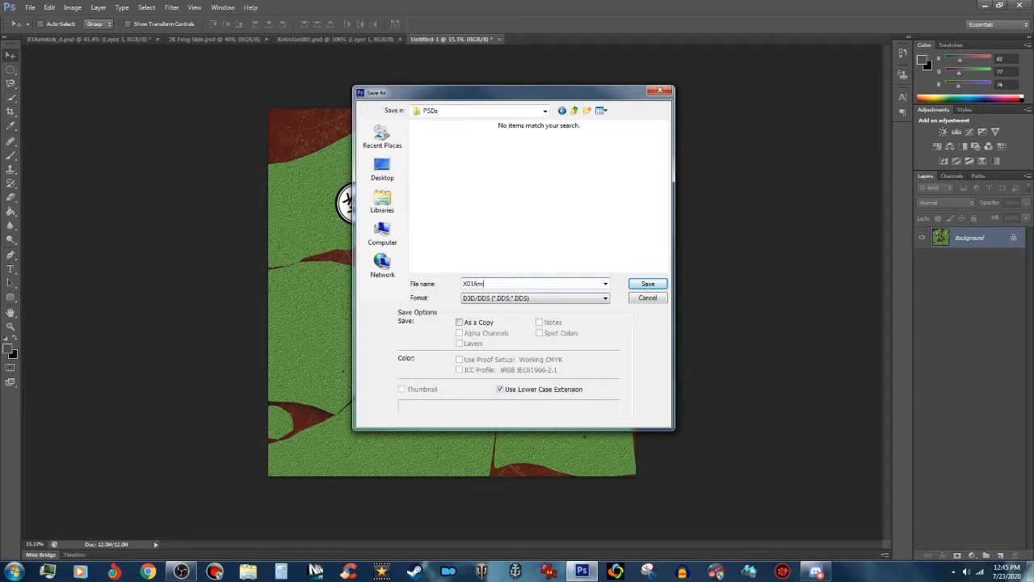
text(Kek)
click(648, 283)
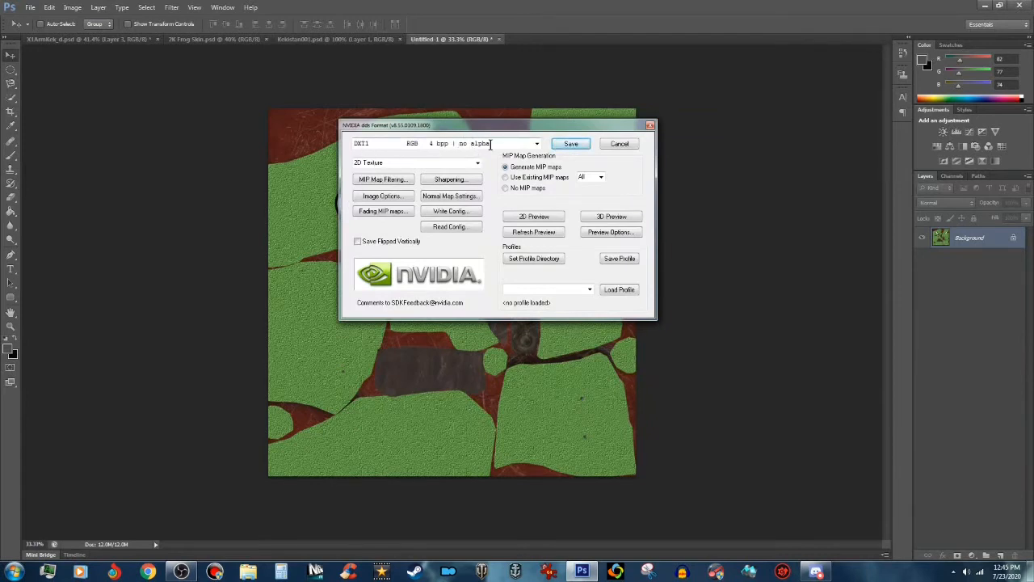
click(571, 145)
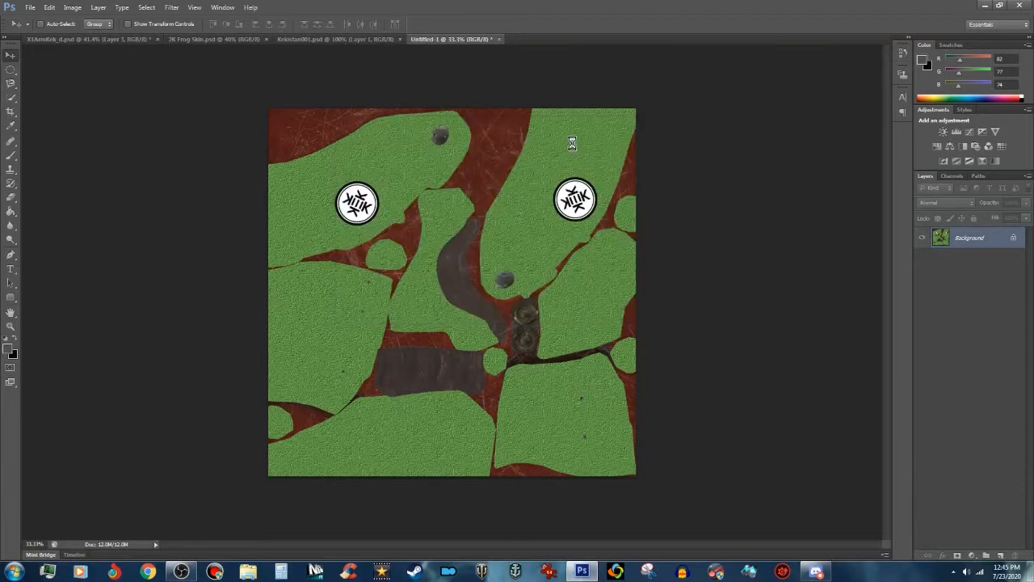